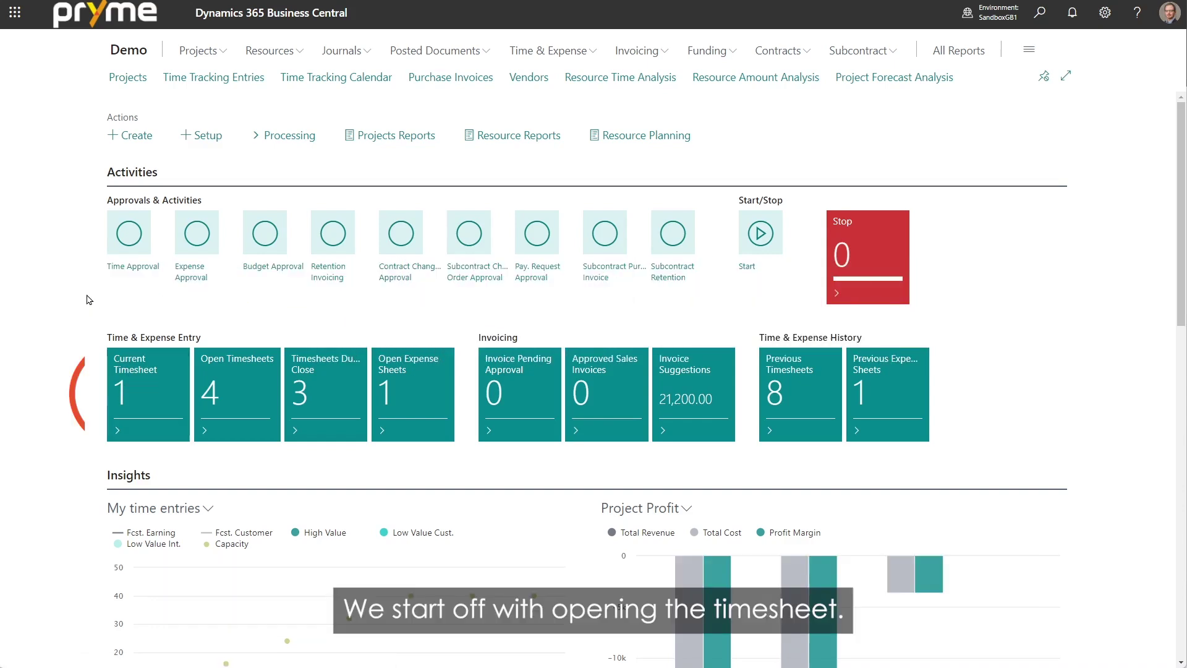
Open the current timesheet and record a quantity of 1 on Monday's line for customer Trey Research
click(135, 389)
click(259, 248)
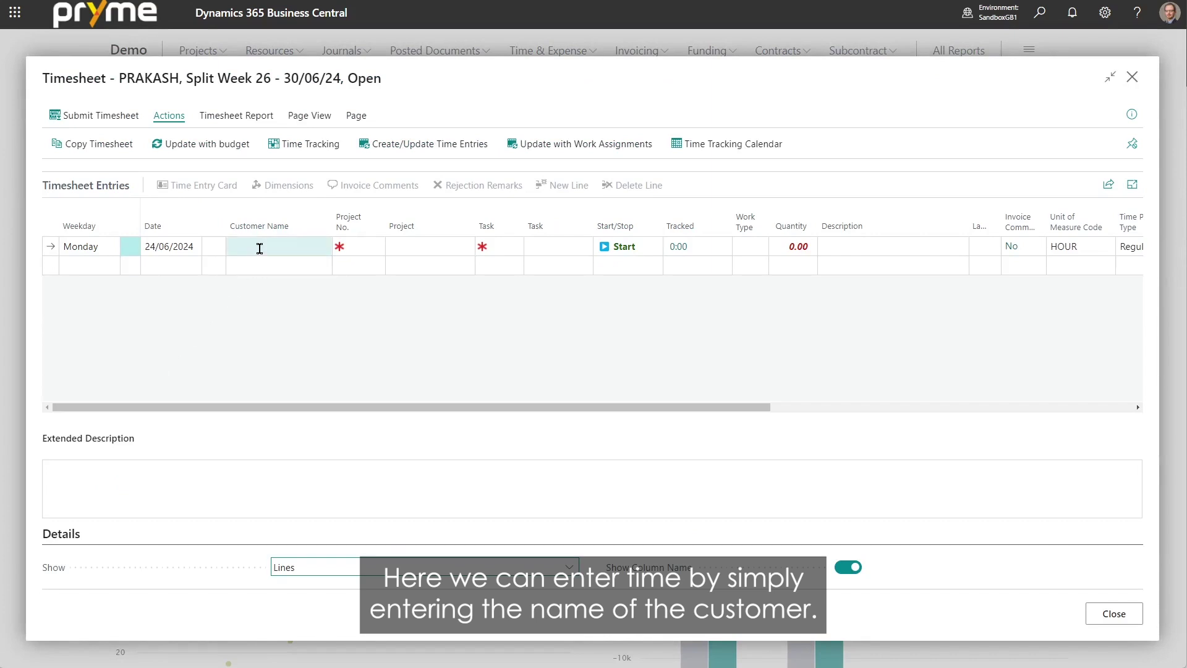
text(Trey)
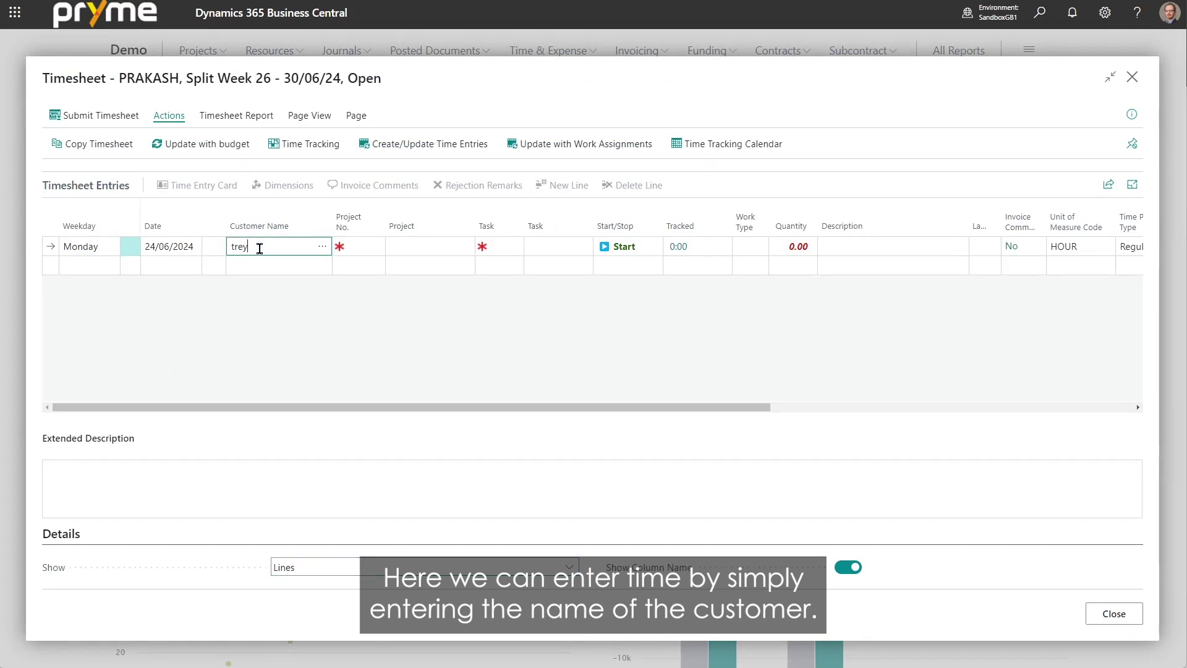
key(Tab)
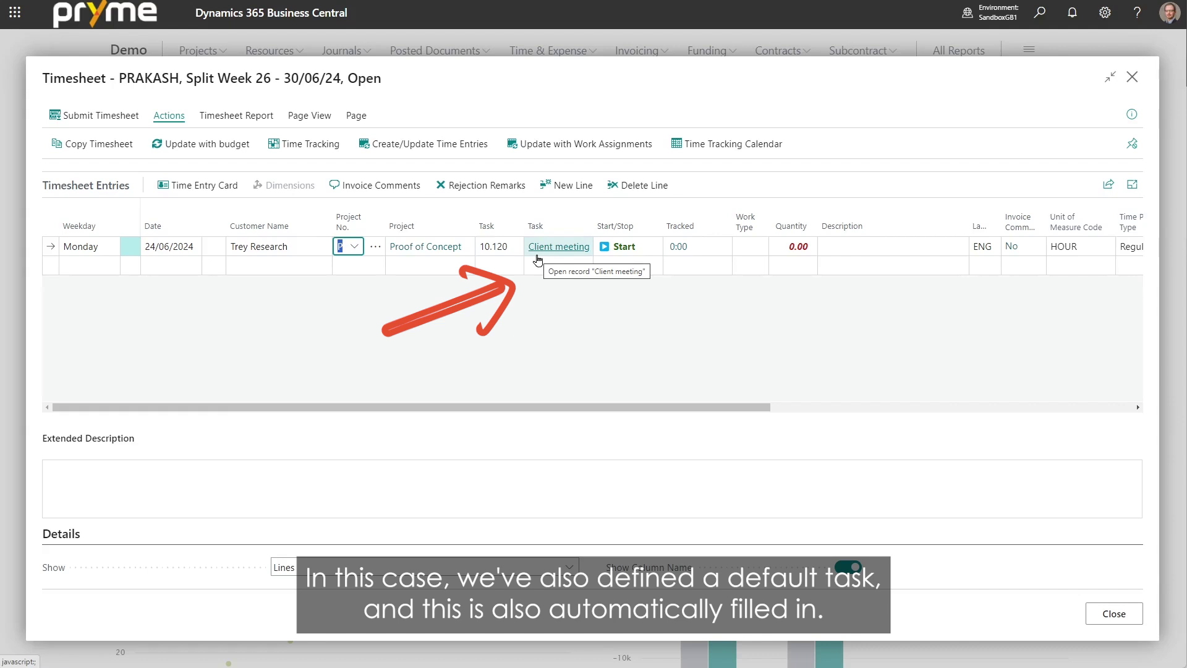
click(778, 241)
text(1)
key(Tab)
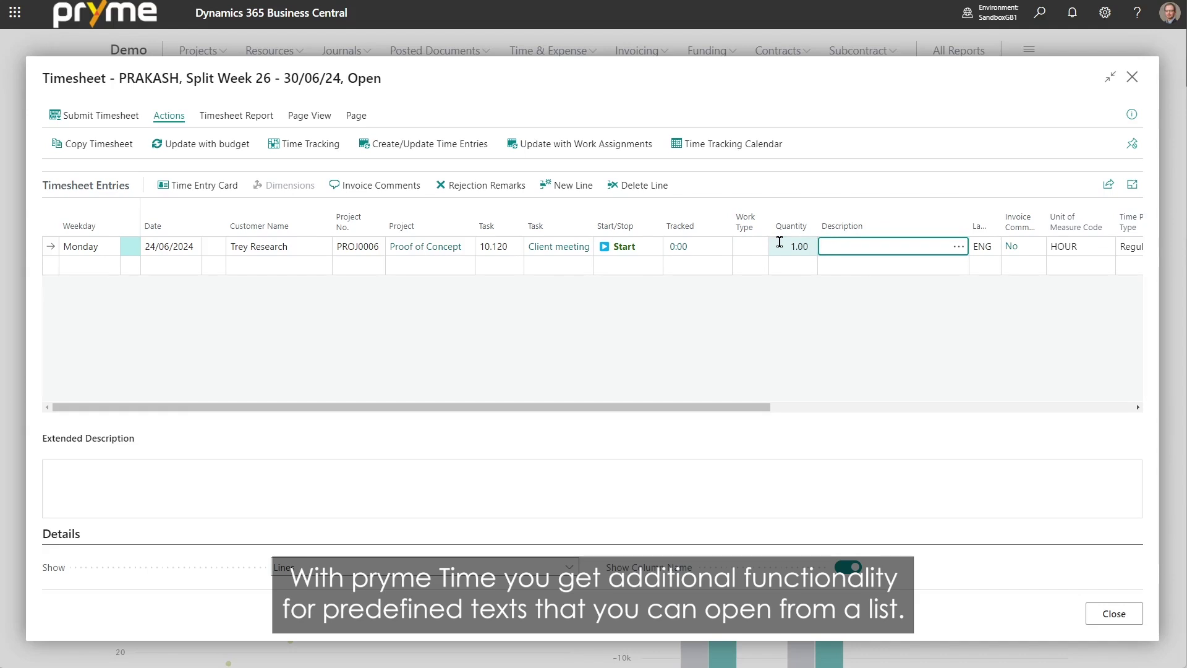
Insert the WORKSHOP-PREP standard text as the line's description and append "Kick off and some admin work" to the extended description
click(958, 247)
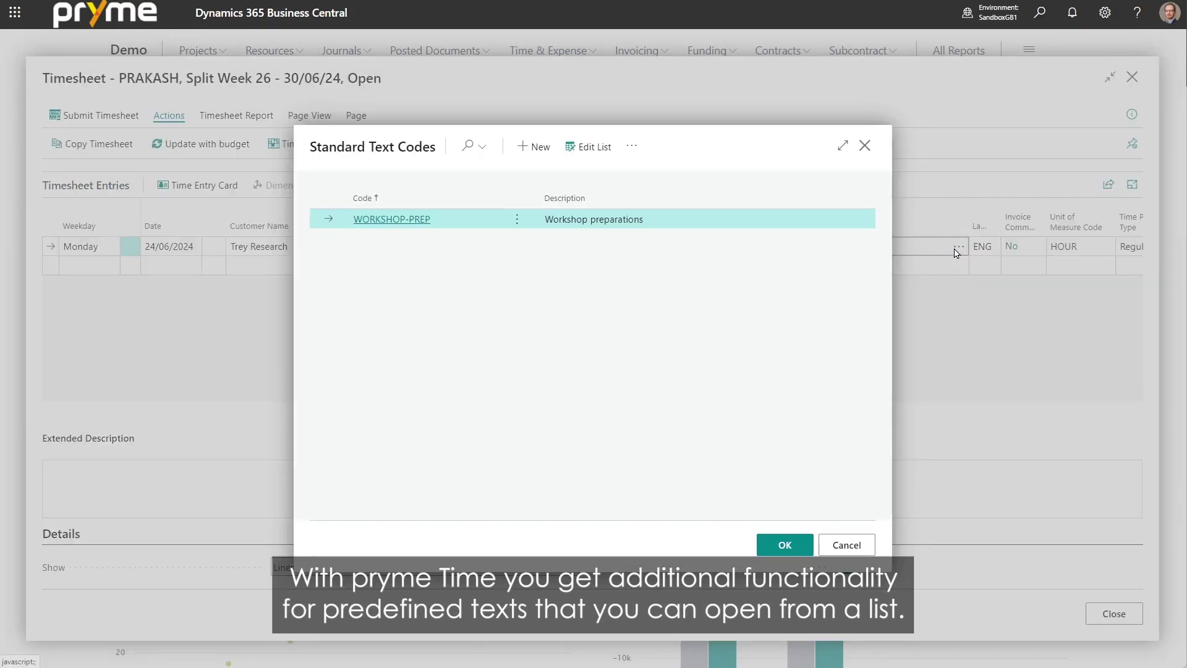
click(397, 220)
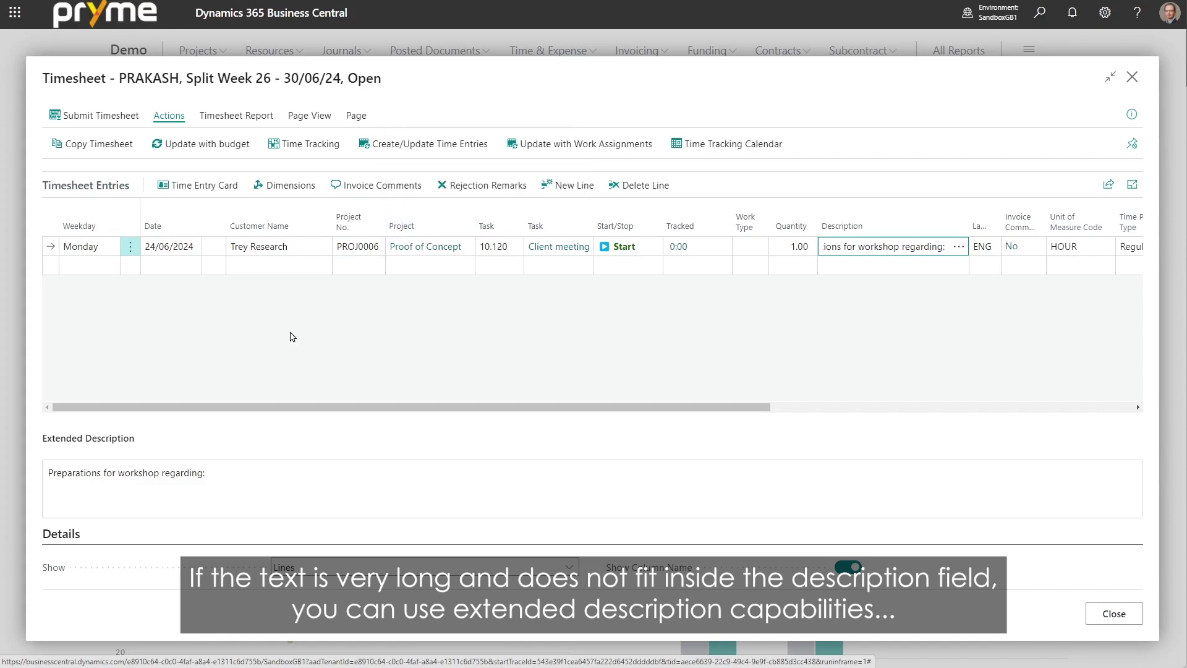
click(223, 474)
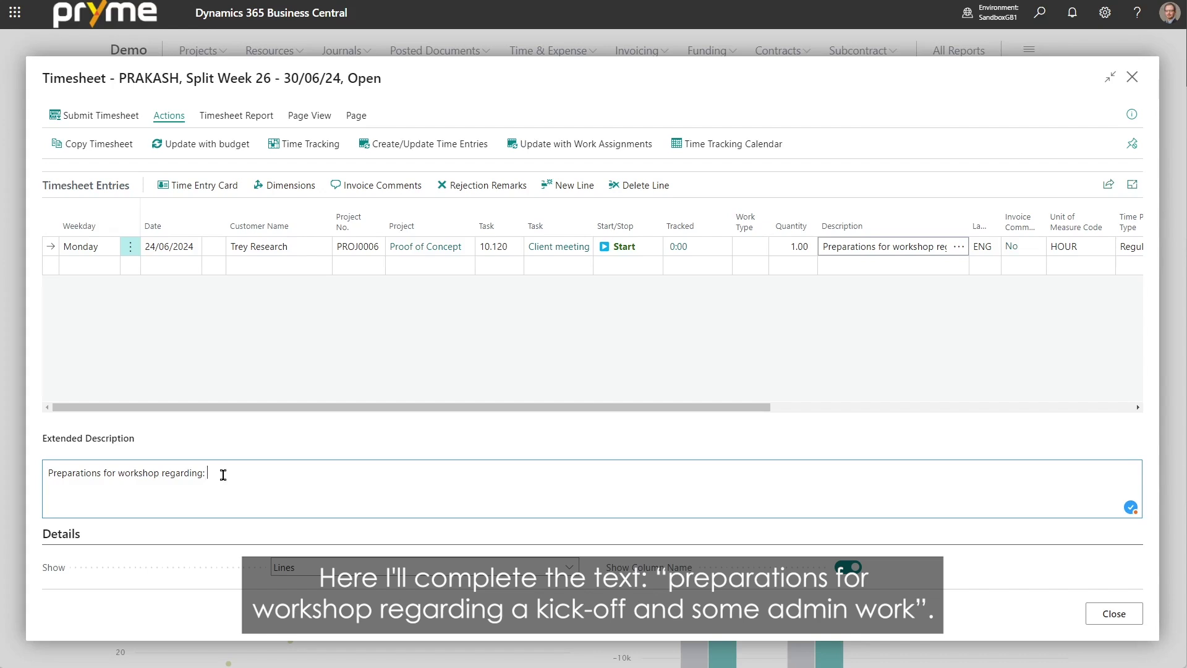
text(Kick-off and some admin work)
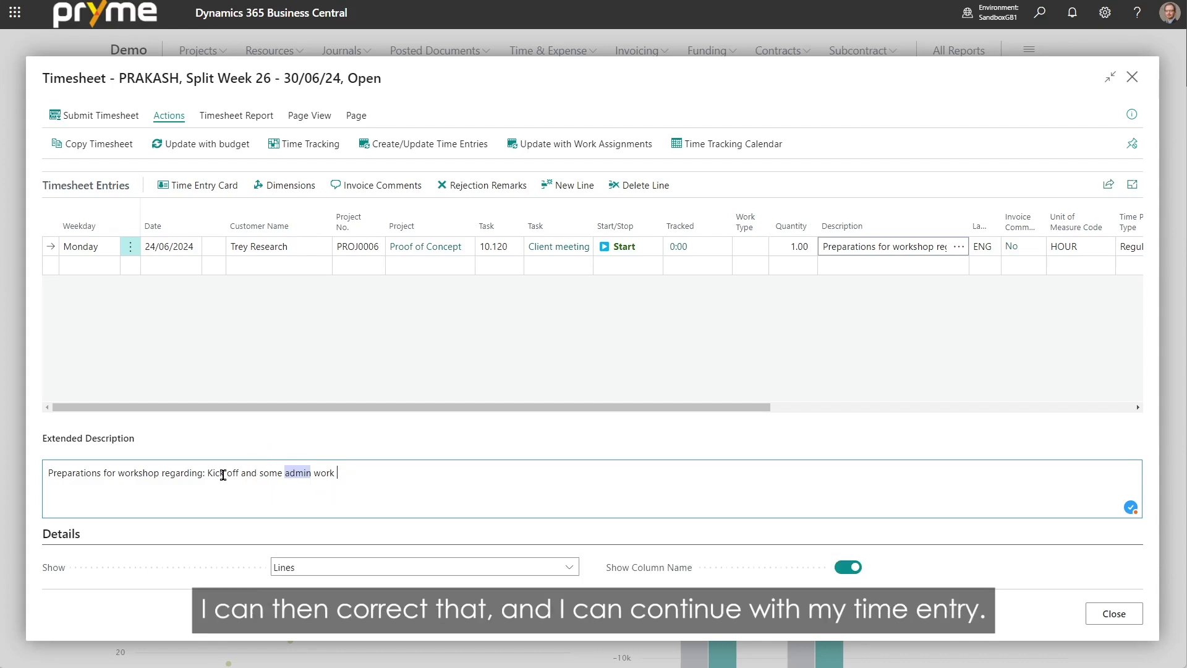
Delete "and some admin work" from the end of the extended description
key(BackSpace)
key(BackSpace)
key(BackSpace)
key(BackSpace)
key(BackSpace)
key(BackSpace)
key(BackSpace)
key(BackSpace)
key(BackSpace)
key(BackSpace)
key(BackSpace)
key(BackSpace)
key(BackSpace)
key(BackSpace)
key(BackSpace)
key(BackSpace)
key(BackSpace)
key(BackSpace)
key(BackSpace)
key(BackSpace)
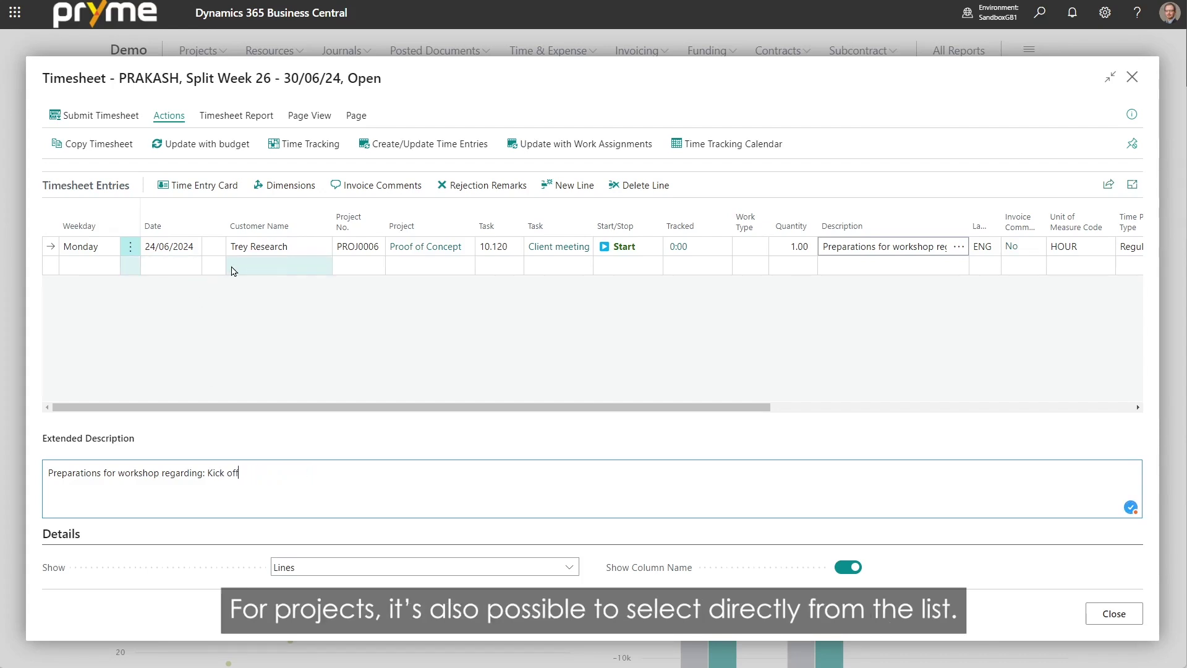
Add a second Monday line for project ADMIN with task 200 (Internal meeting) and a quantity of 1
click(348, 265)
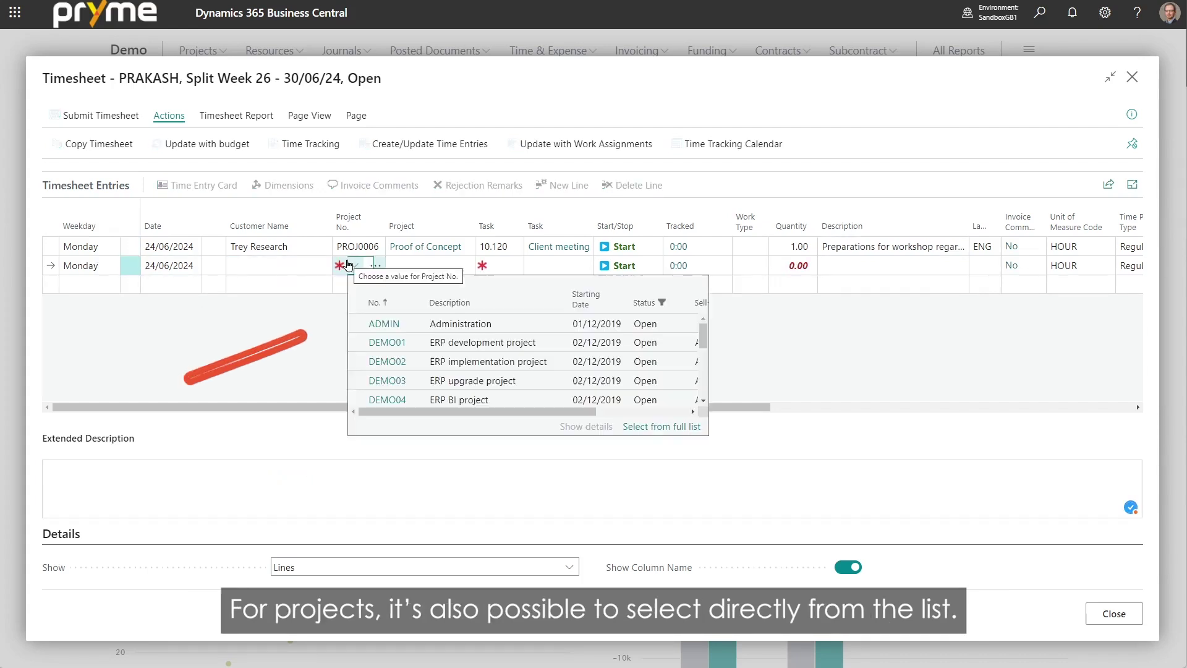
click(384, 324)
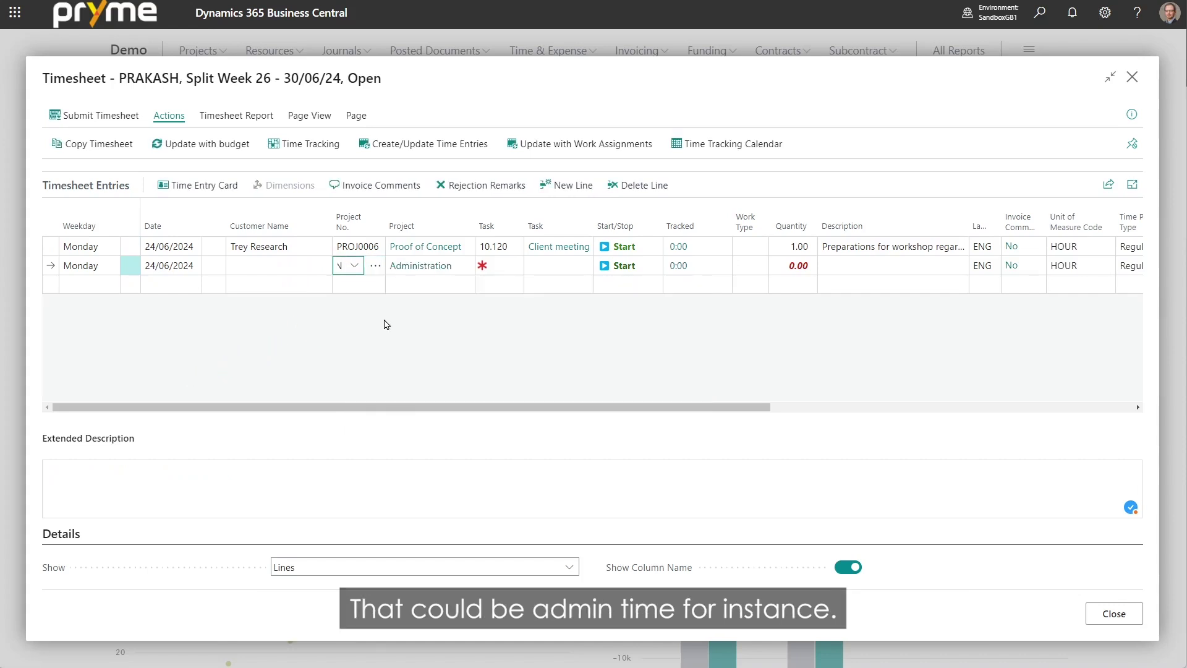
click(497, 265)
click(517, 343)
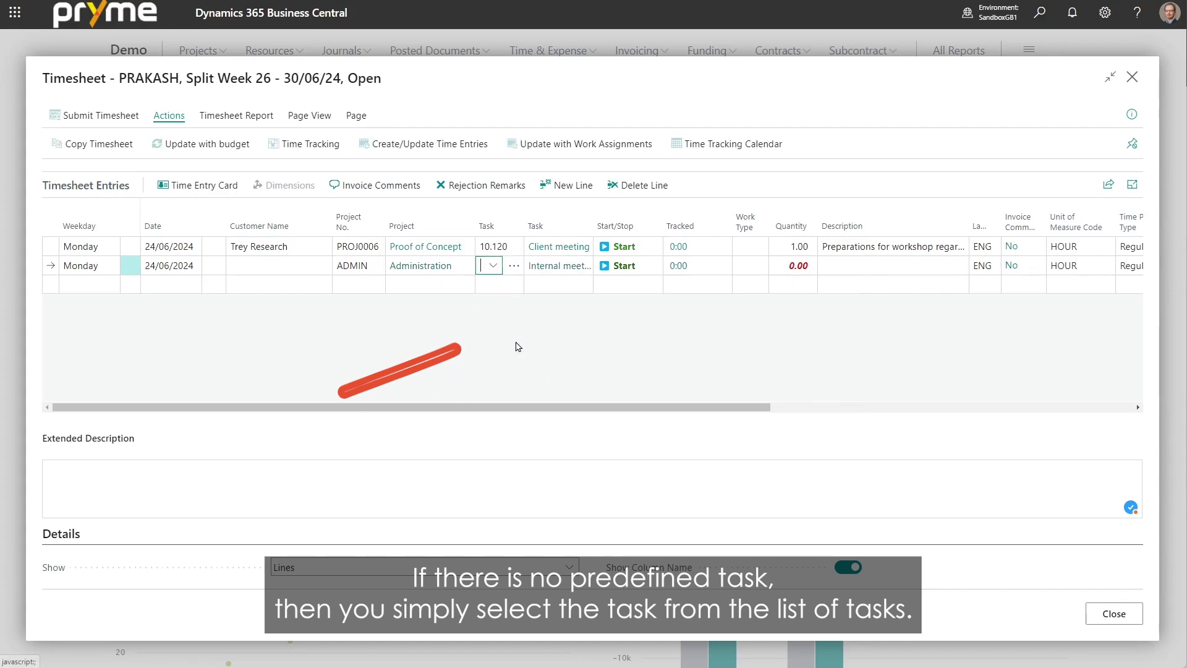
key(Tab)
key(Tab)
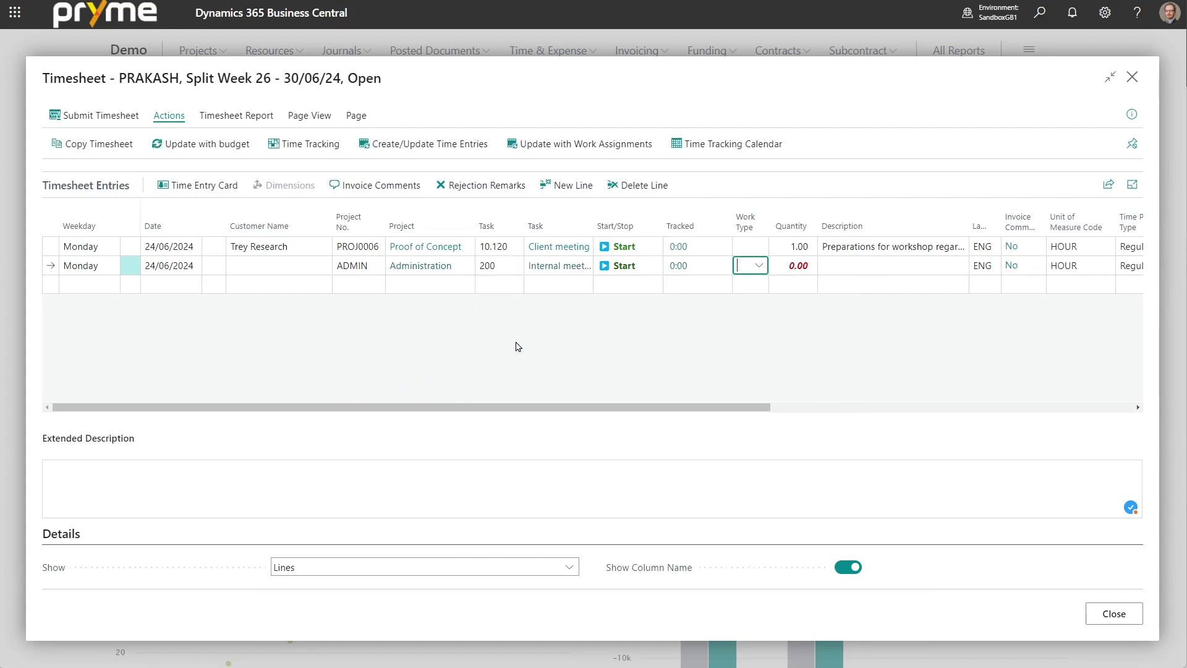
text(1)
key(Tab)
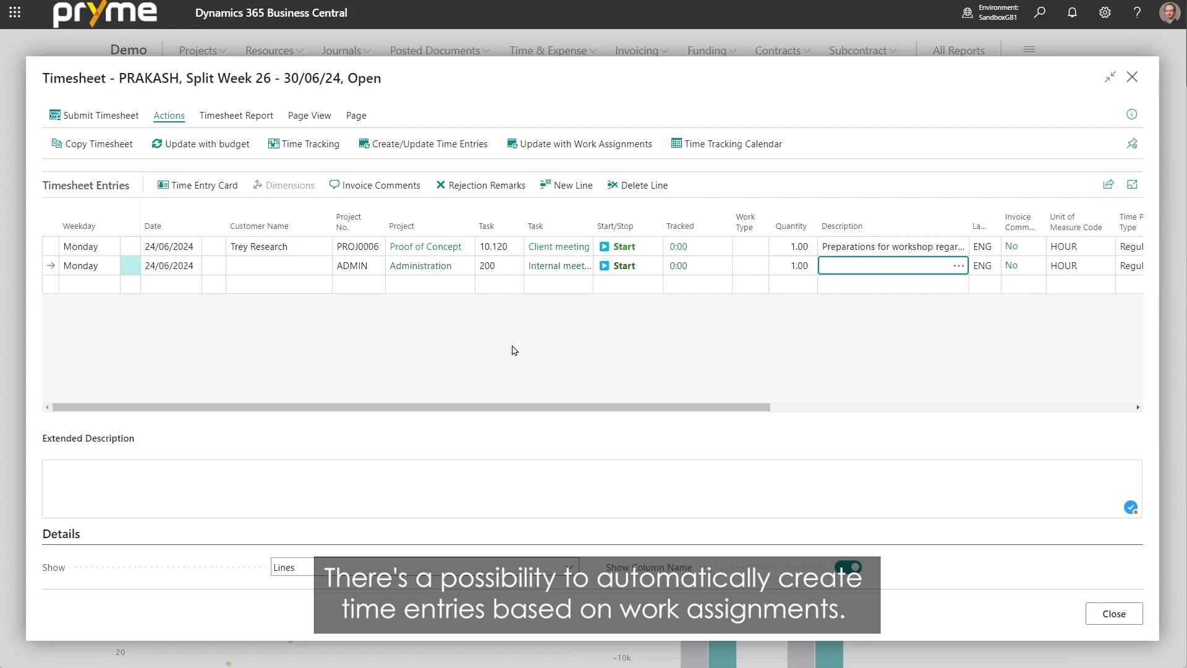
Show the timesheet as Matrix and update it with the work assignments
click(411, 570)
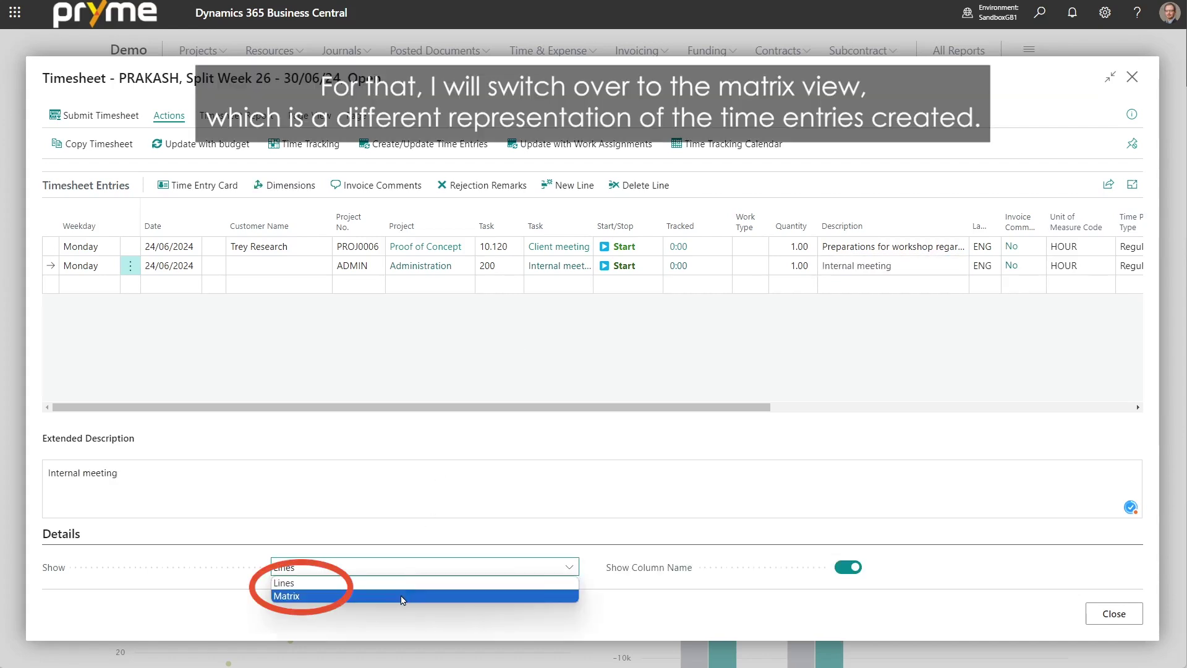
click(403, 595)
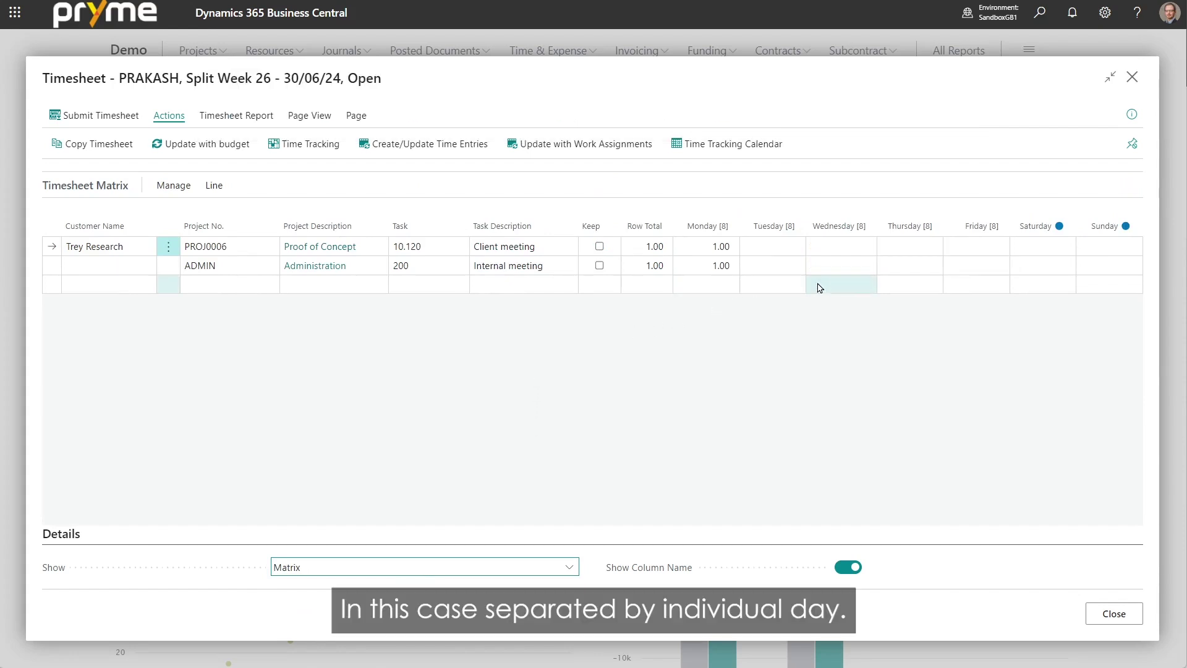
click(587, 146)
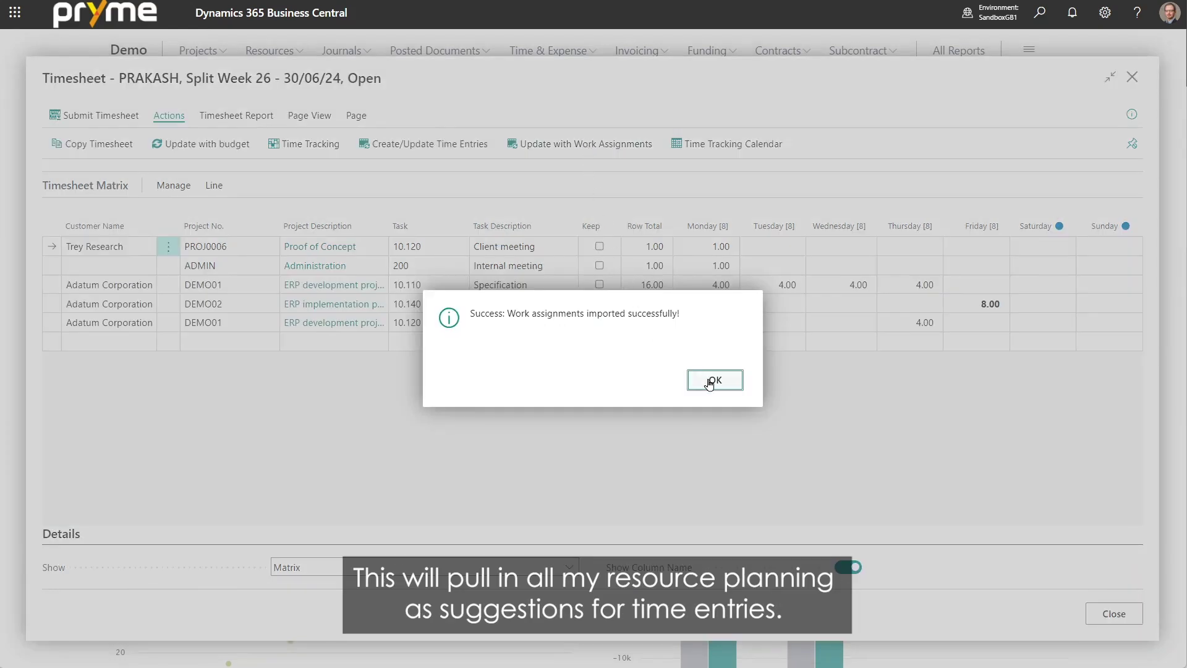
click(703, 379)
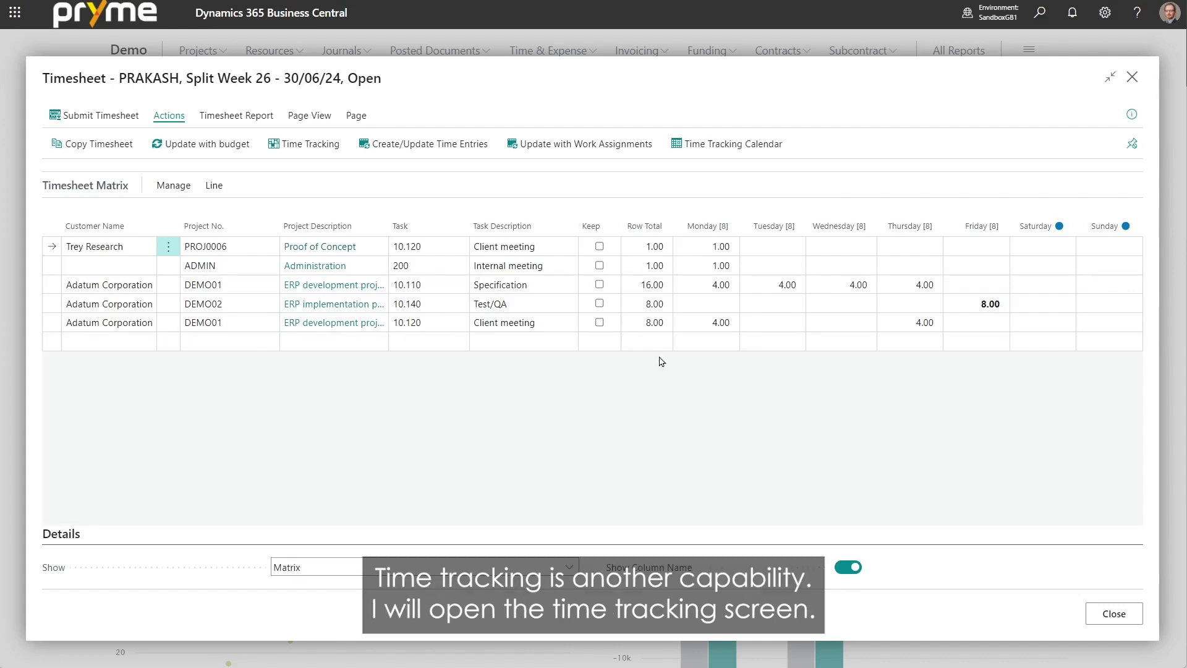
Open the time tracking entries, start a timer on Monday's line and describe it as "Meeting"
click(301, 154)
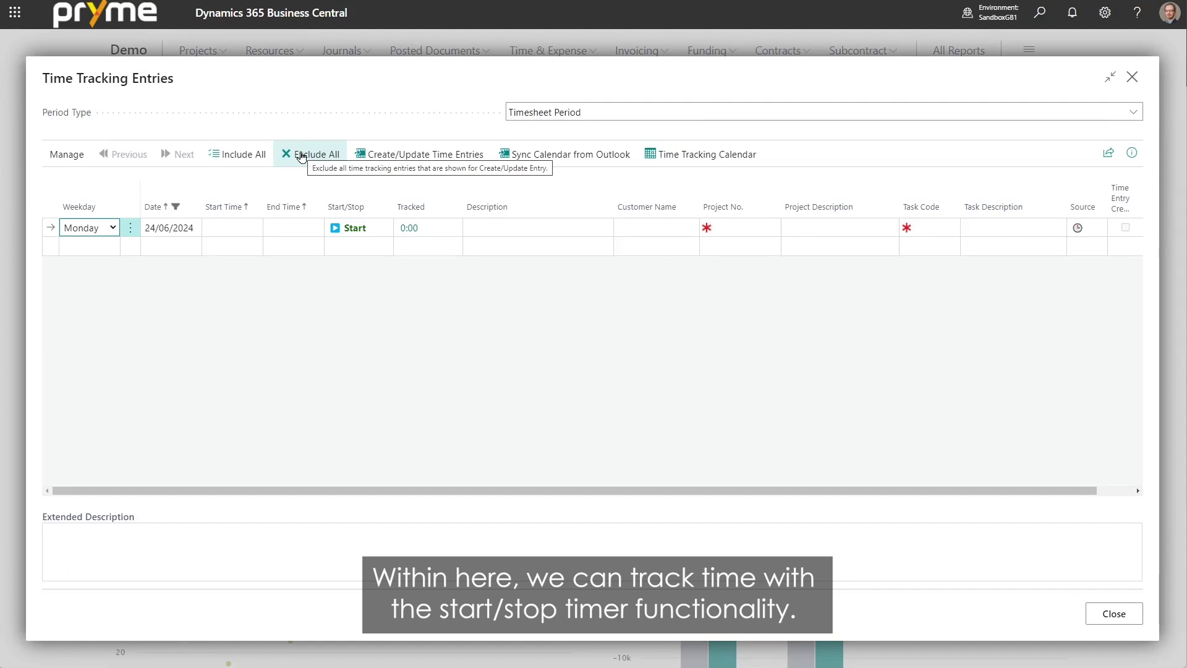
click(348, 230)
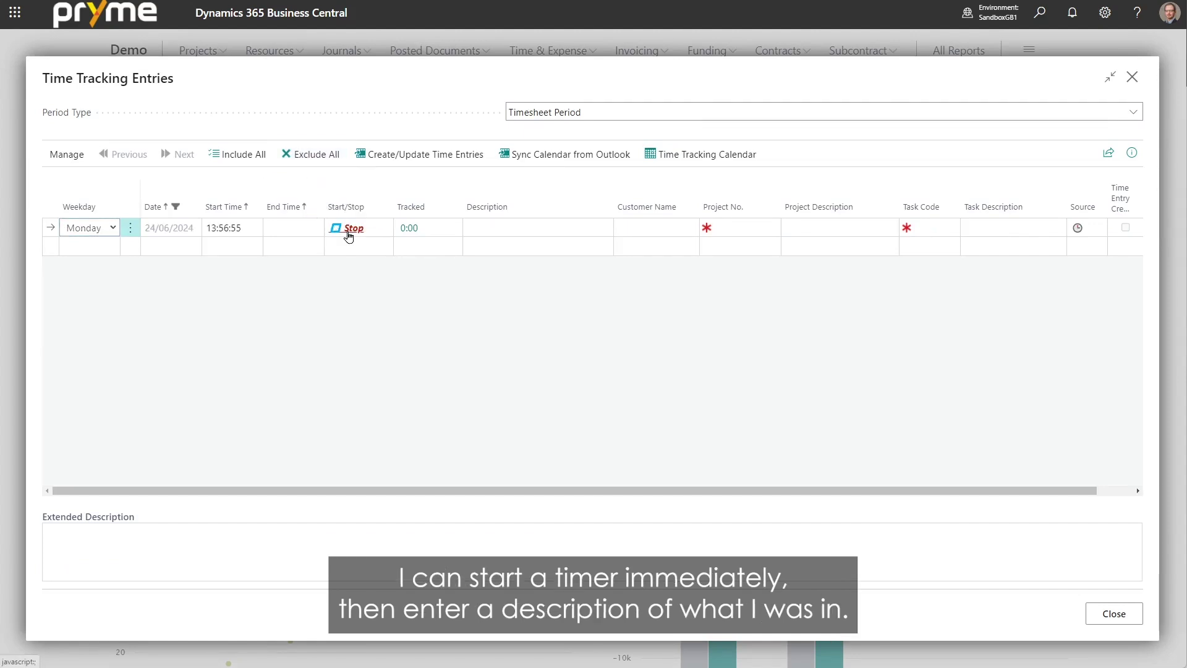
click(493, 226)
text(Meeti)
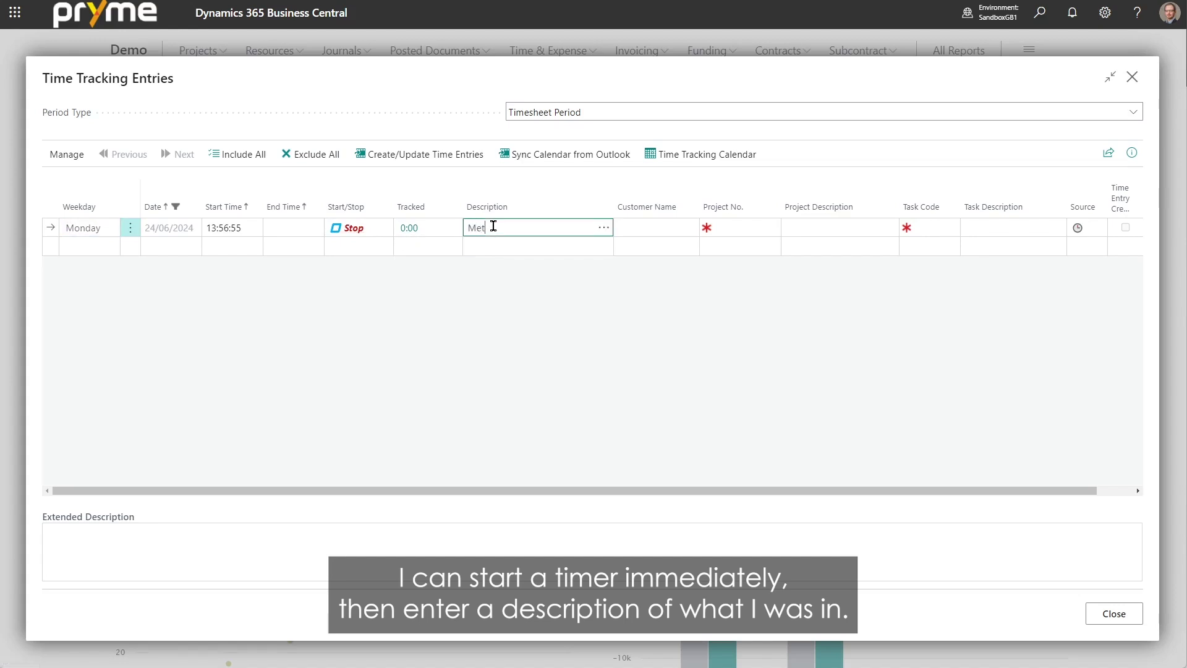
text(ng)
key(Tab)
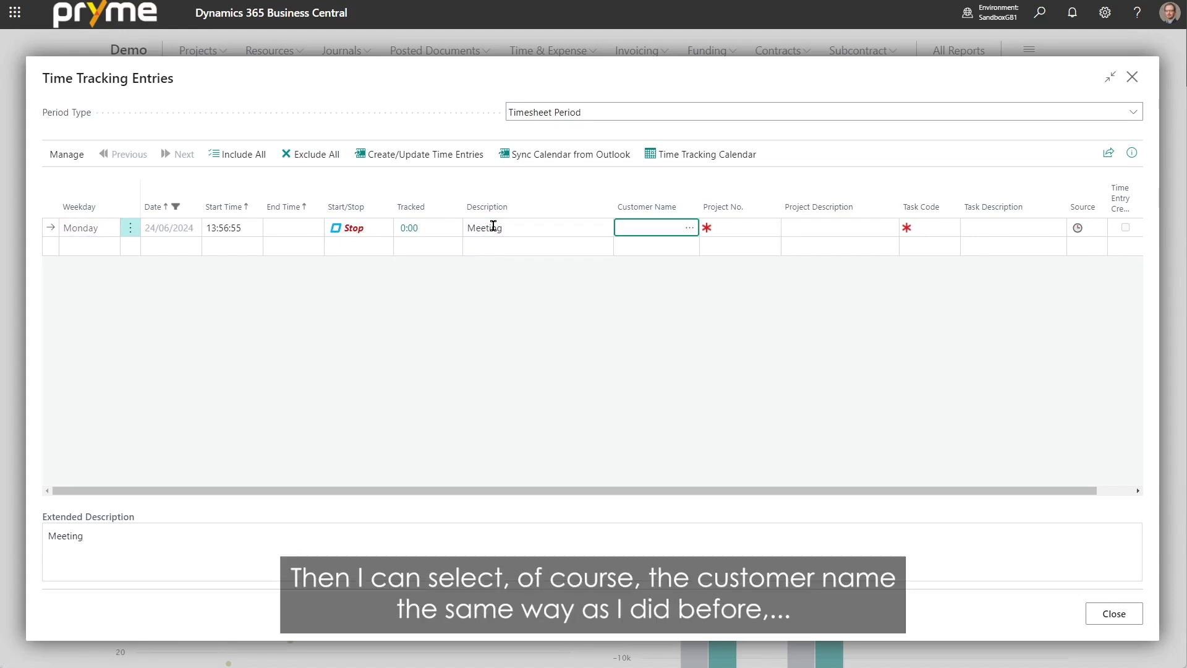
Assign the running Meeting entry to customer Trey Research and stop its timer
text(trey)
key(Tab)
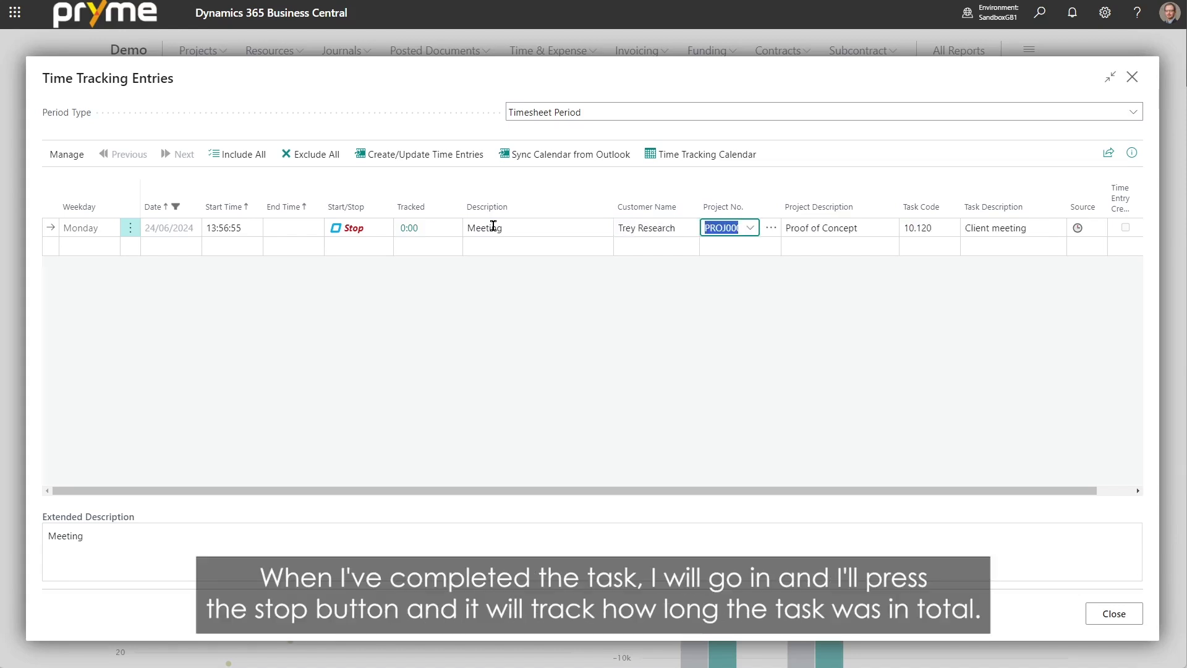
click(355, 228)
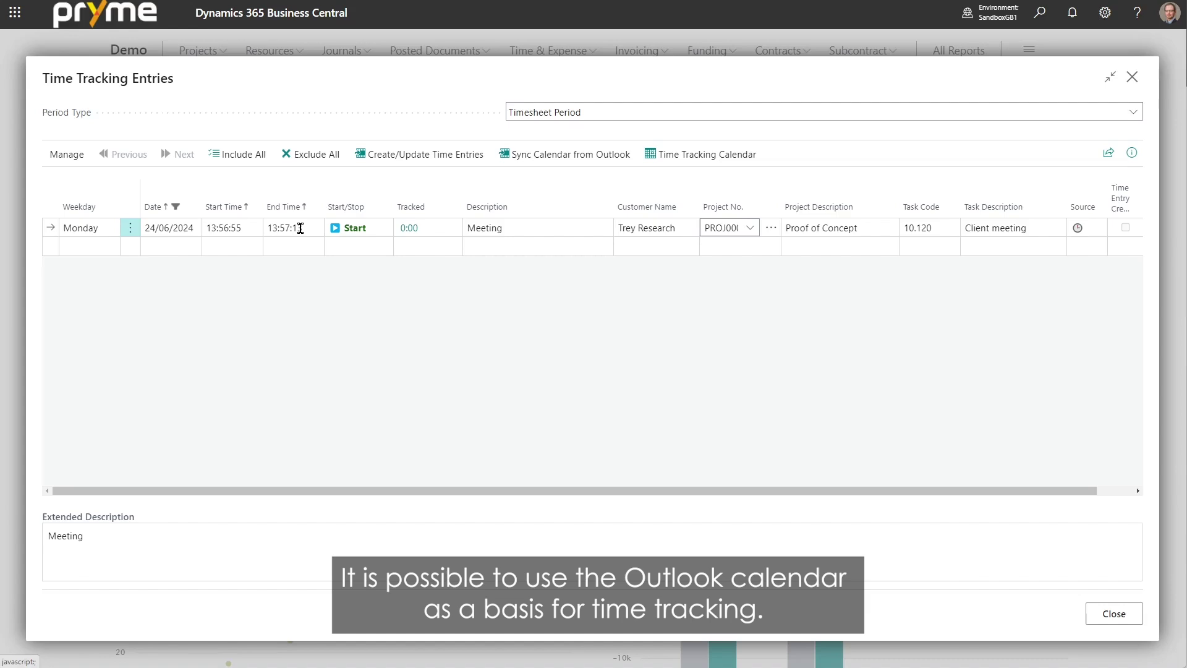
Sync the Outlook calendar into the time tracking entries and open the time tracking calendar
click(571, 156)
click(690, 489)
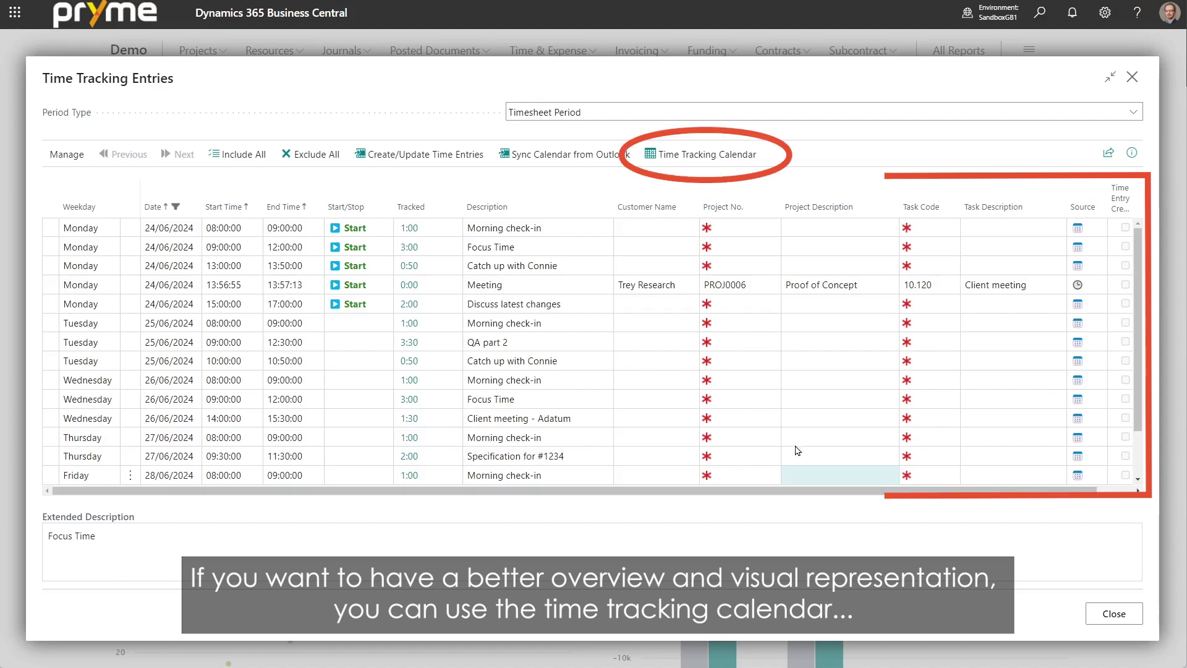
click(707, 155)
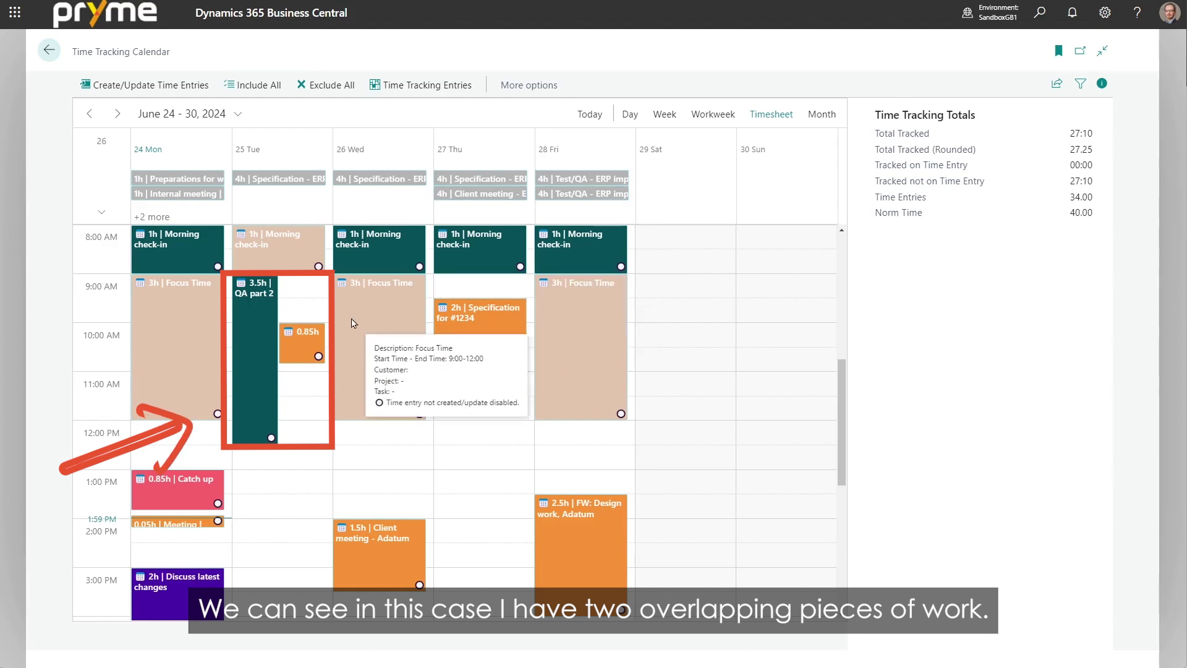
Move Tuesday's overlapping Catch up entry to about 2:00 PM and extend Thursday's "Specification for #1234" entry to 12:00
mouse_move(277, 345)
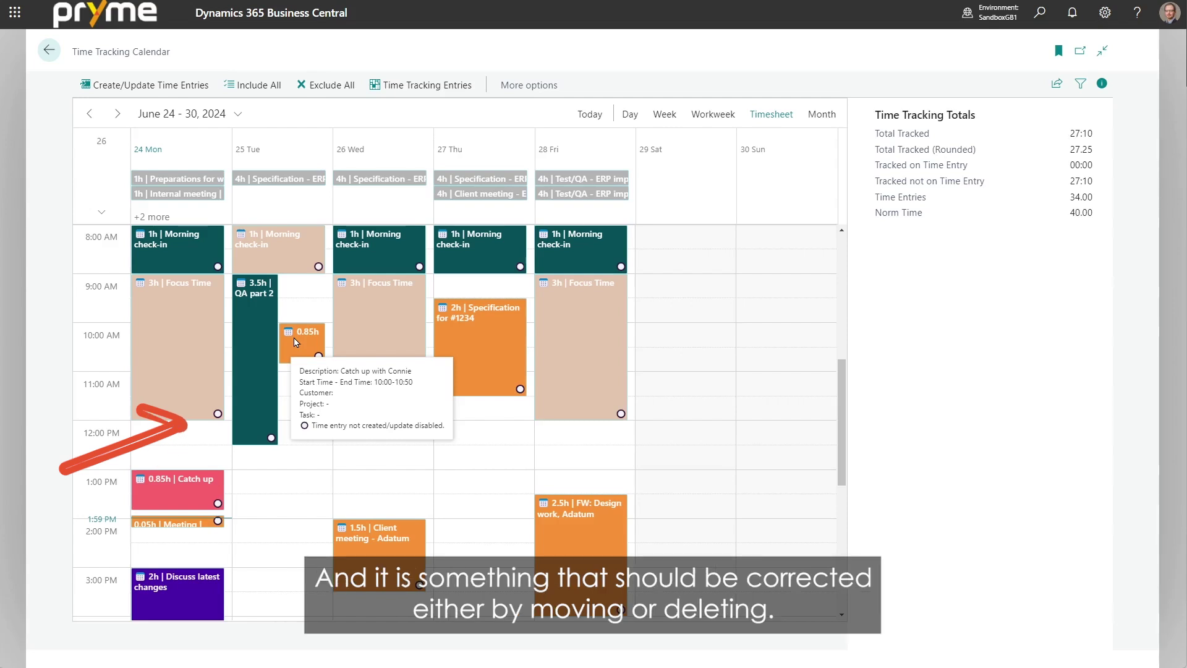
drag(296, 341, 279, 531)
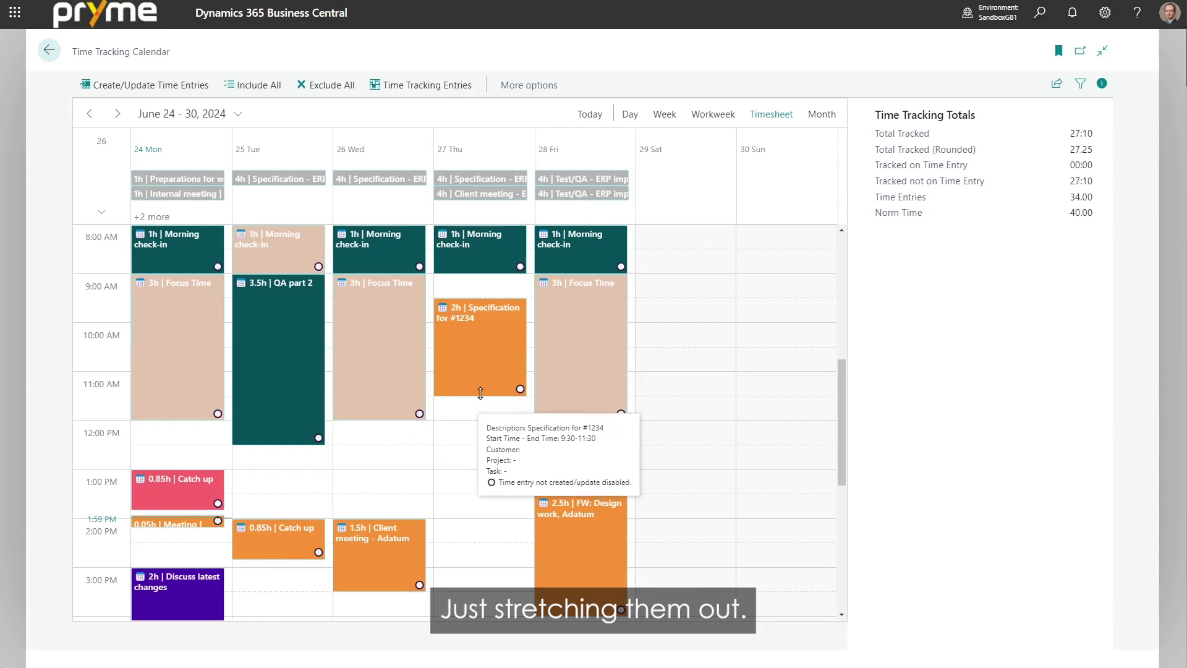
drag(480, 393, 475, 416)
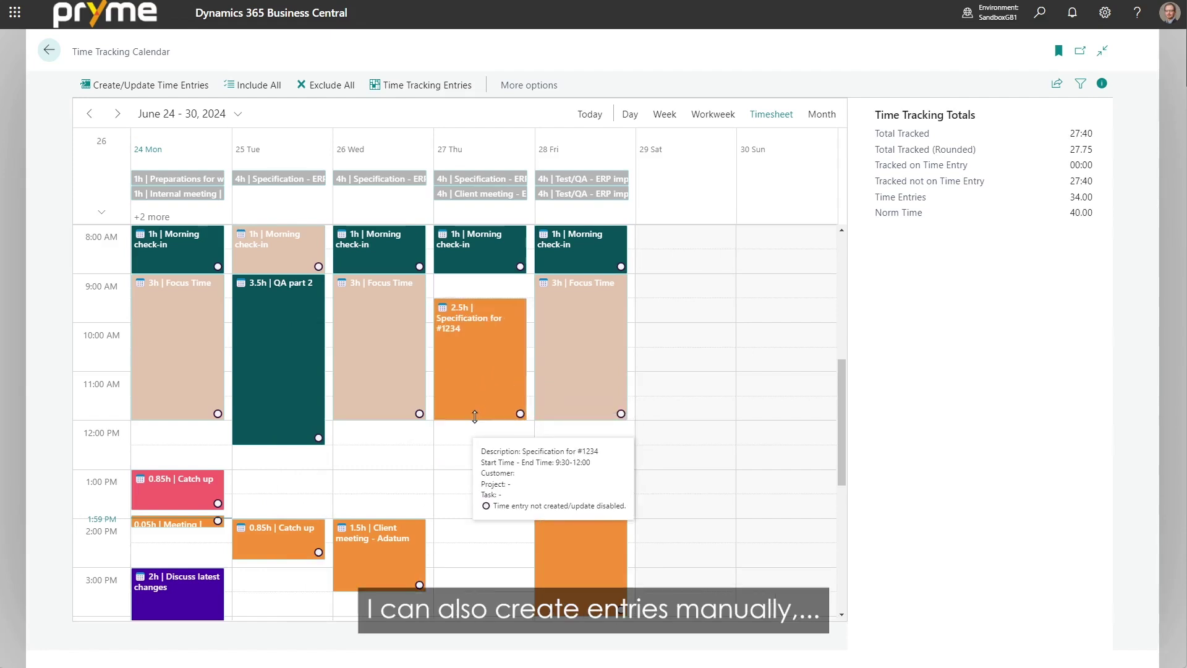
Create a "Meeting" entry on Thursday 27/06/2024 starting at 13:00 and stretch its end to about 14:24
double_click(468, 489)
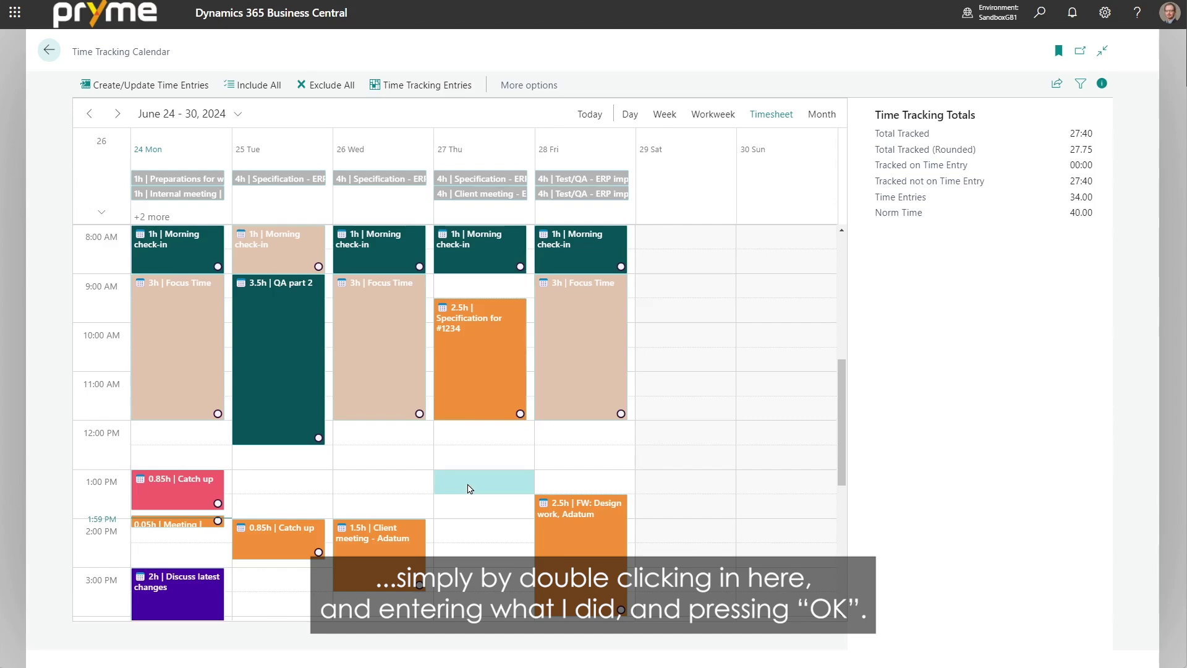
click(455, 366)
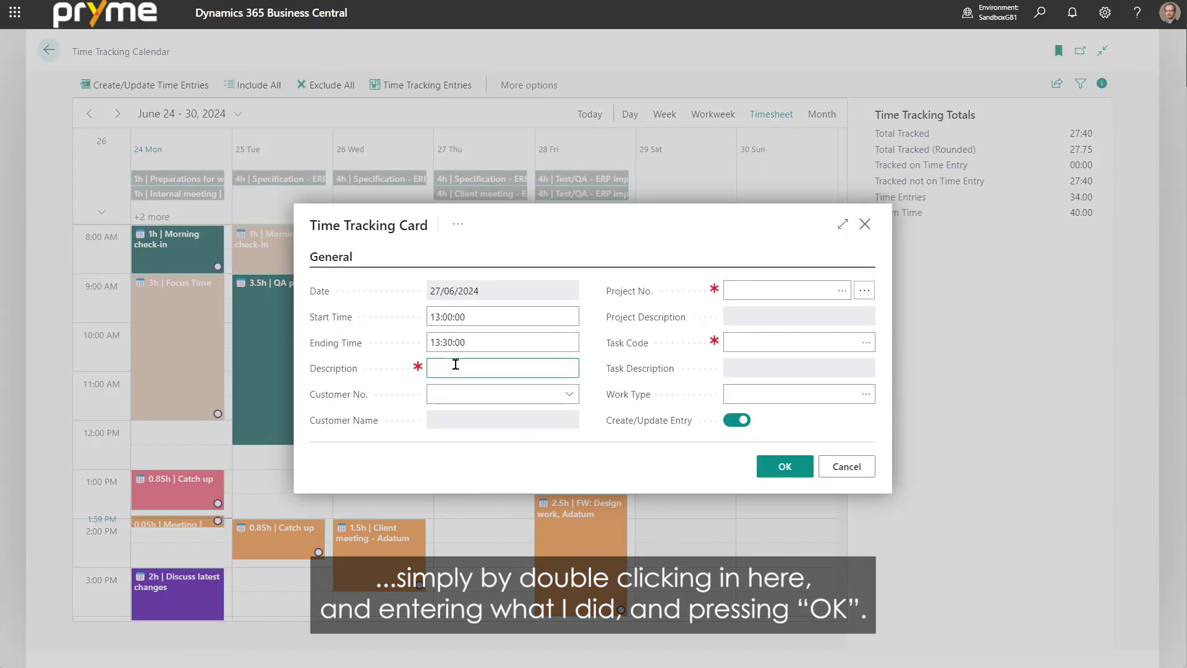
text(Meeting)
click(772, 466)
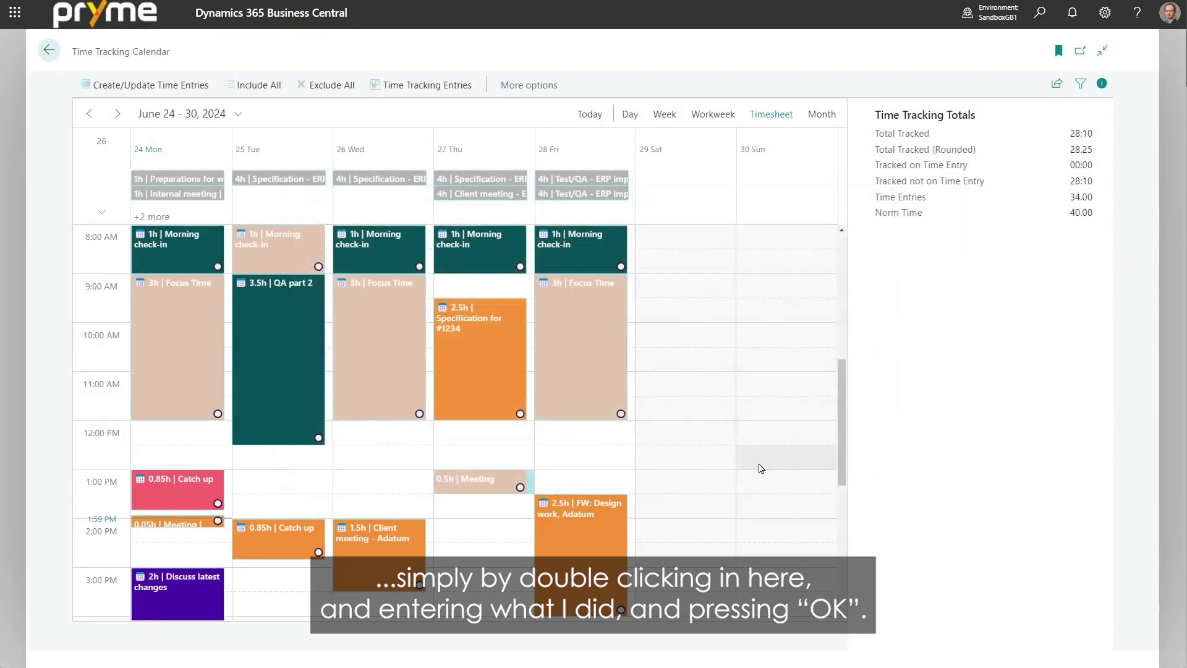
drag(477, 493, 477, 536)
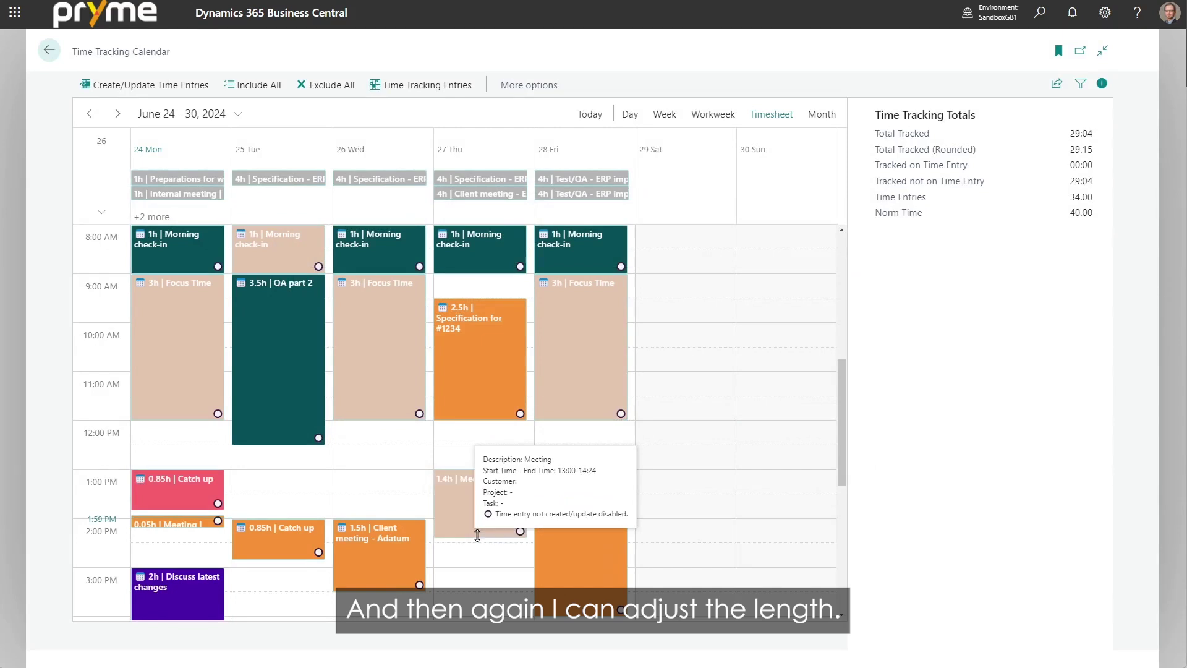
Place Monday's existing 1-hour Internal meeting time entry on the calendar timeline at 12:00–13:00
scroll(503, 562, down, 1)
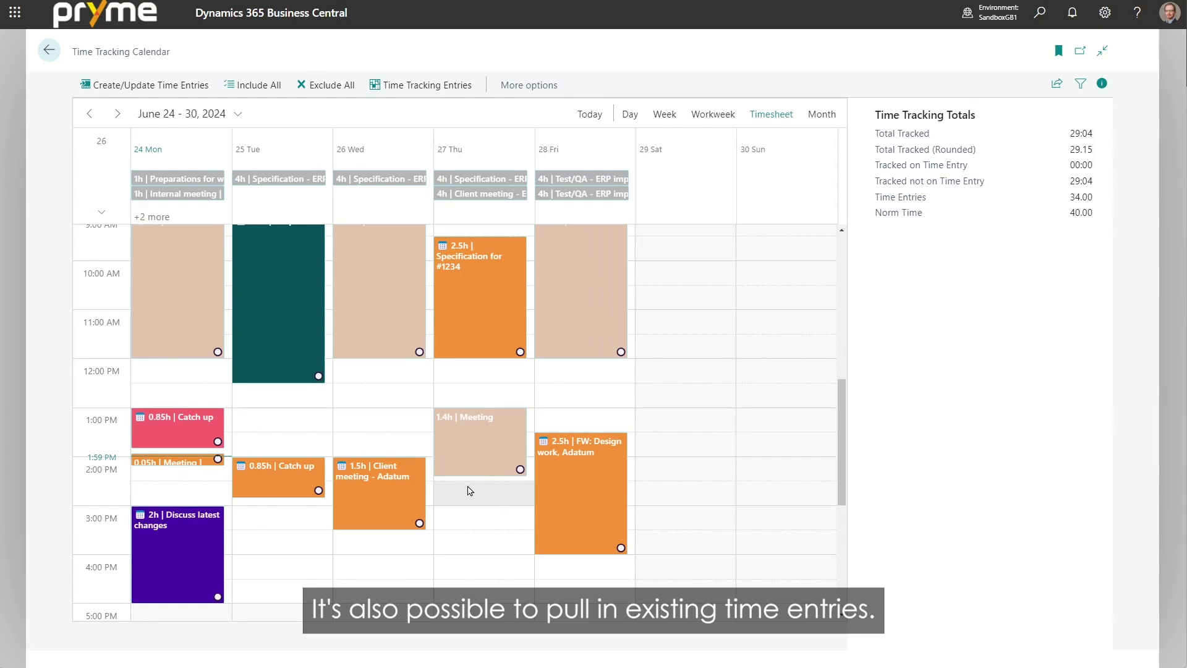
mouse_move(172, 199)
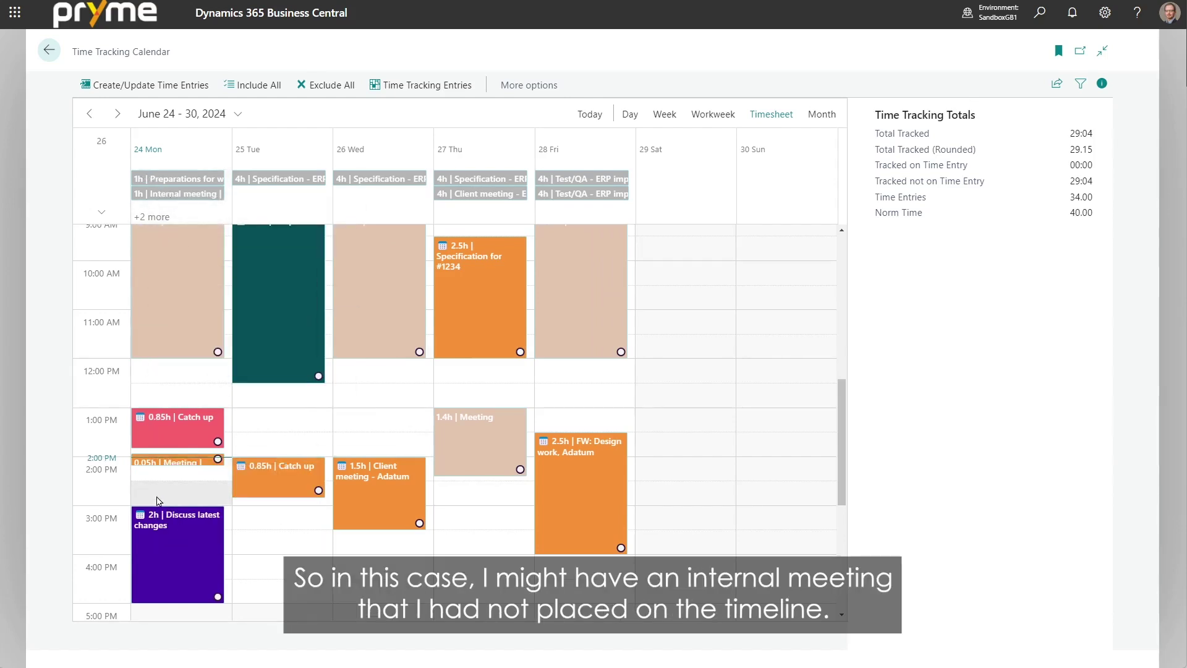
drag(190, 199, 178, 397)
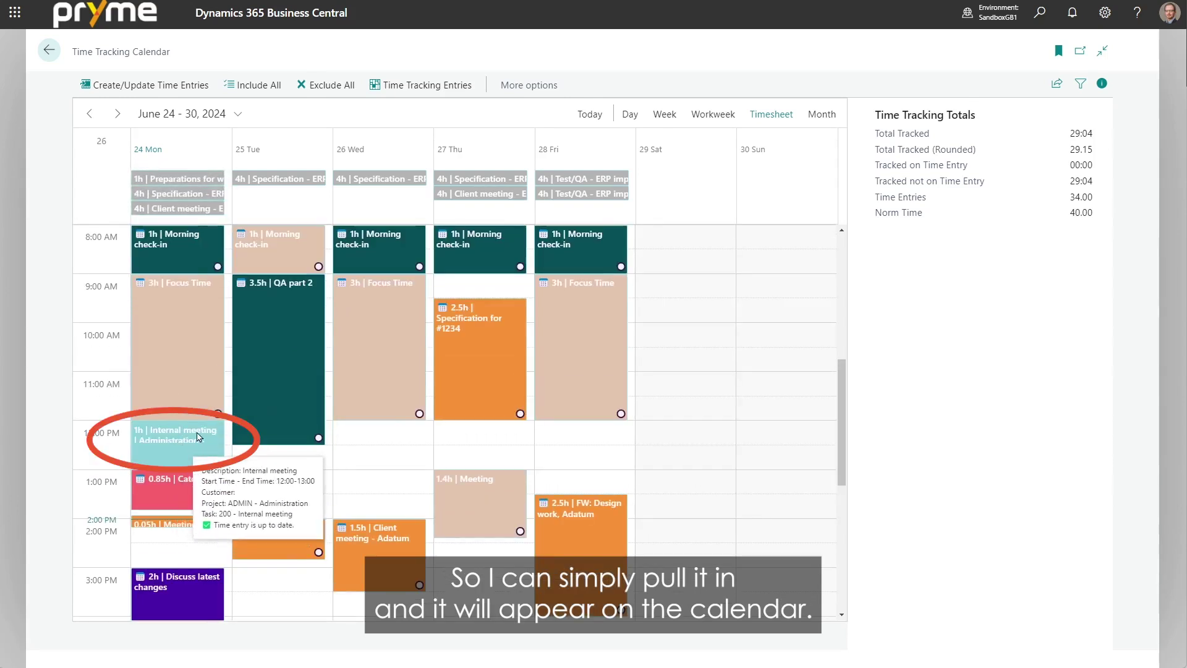
mouse_move(206, 459)
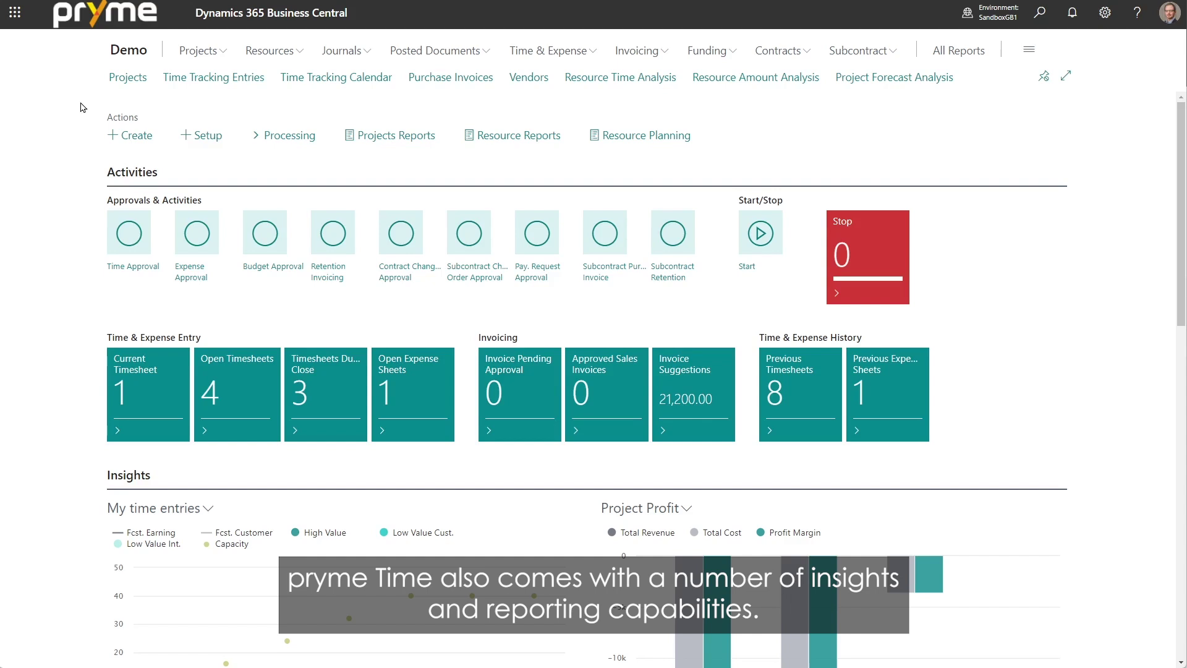
Run the Resource Time Analysis and the Resource Amount Analysis for the period 01/06/24..30/06/24
click(600, 81)
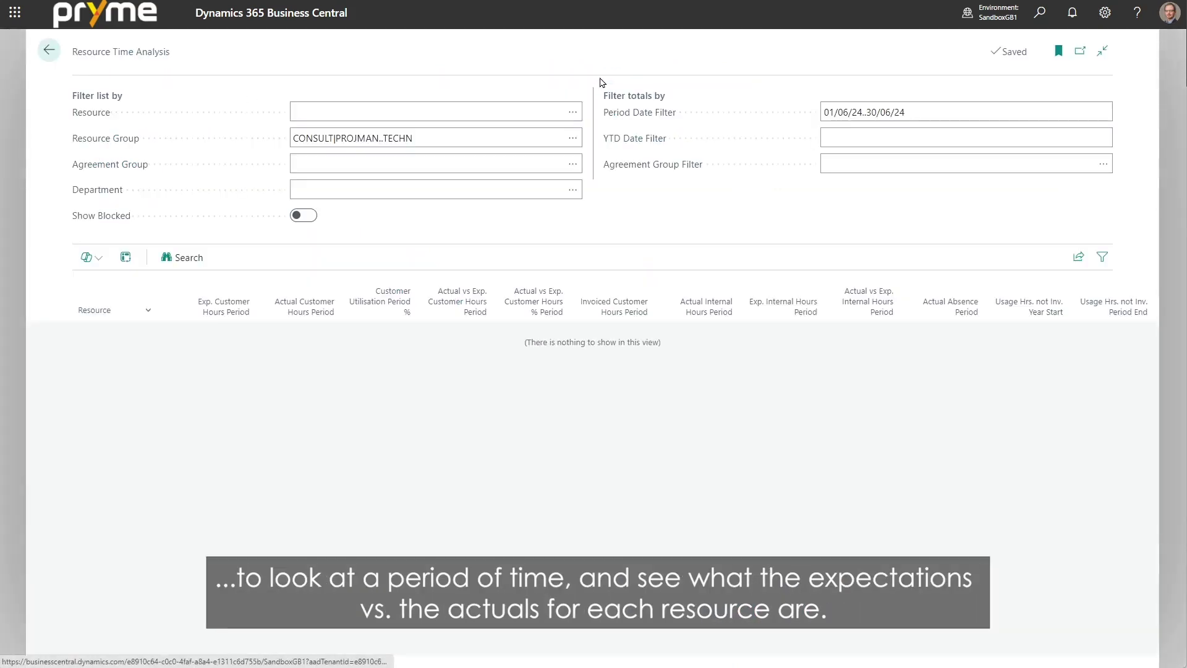
click(185, 264)
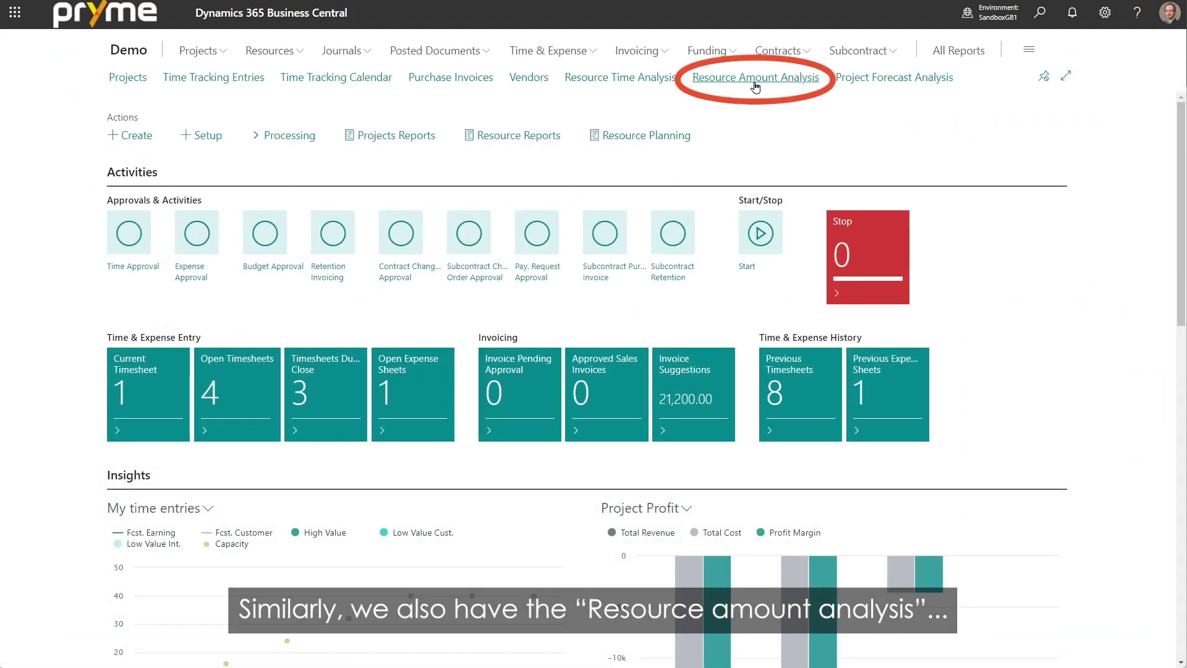
click(755, 86)
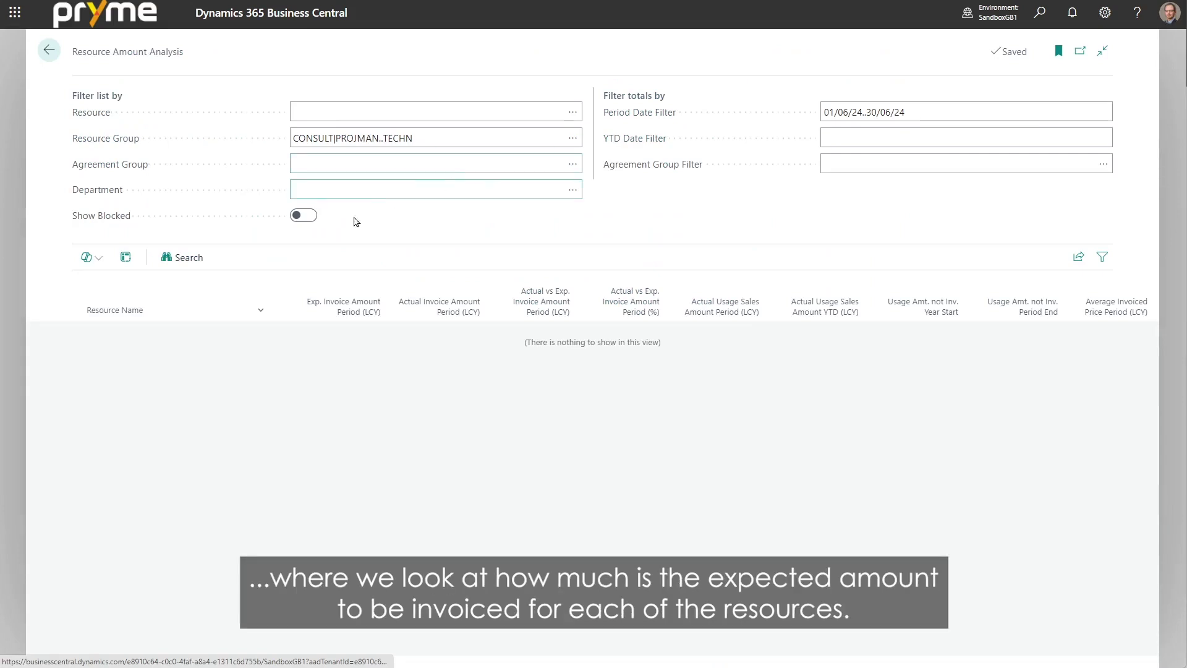
click(185, 264)
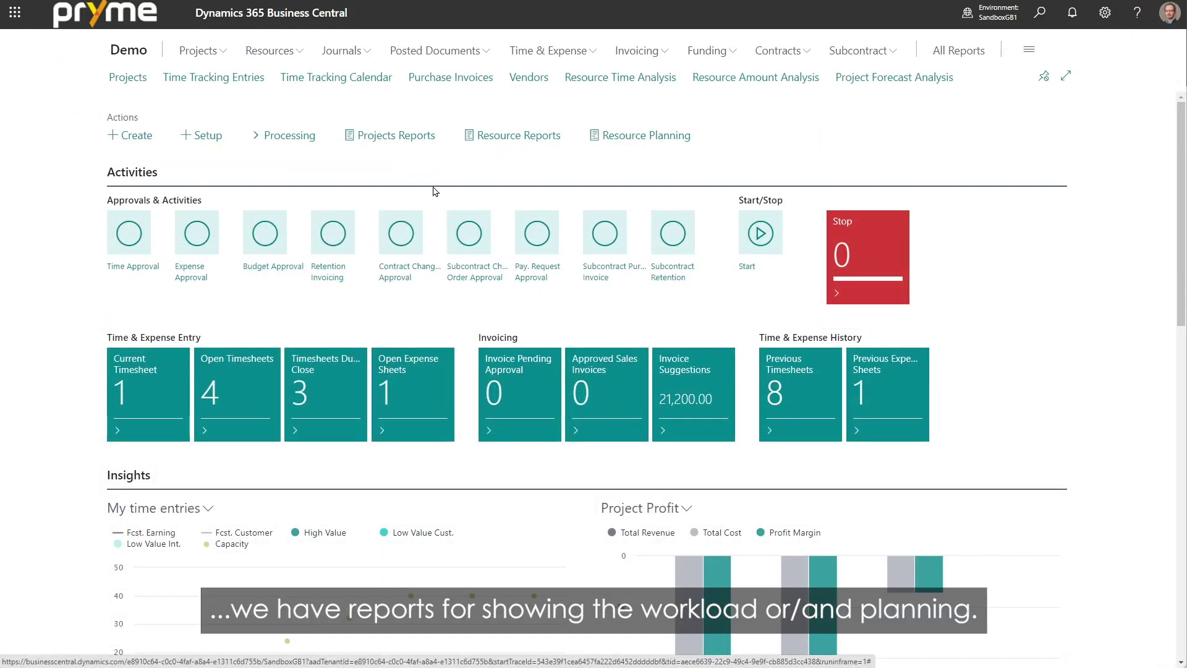
Open the Scheduled Resource Analysis report and examine its choices for viewing period, hours or amounts, and order view
click(524, 139)
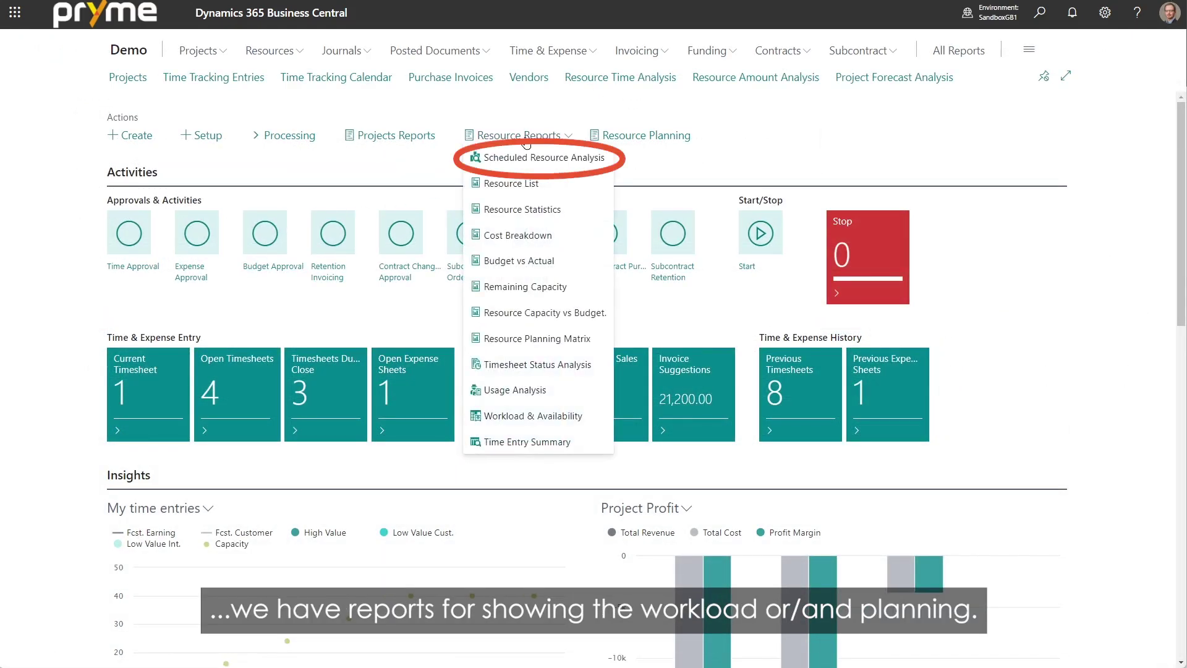
click(526, 158)
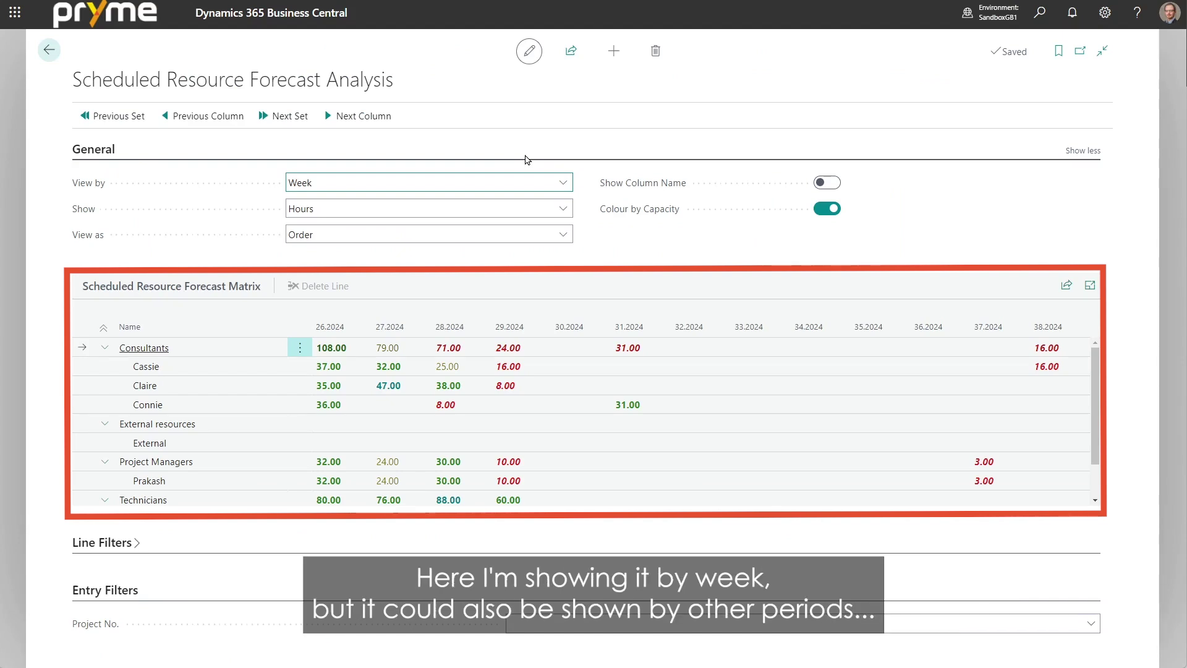
click(562, 182)
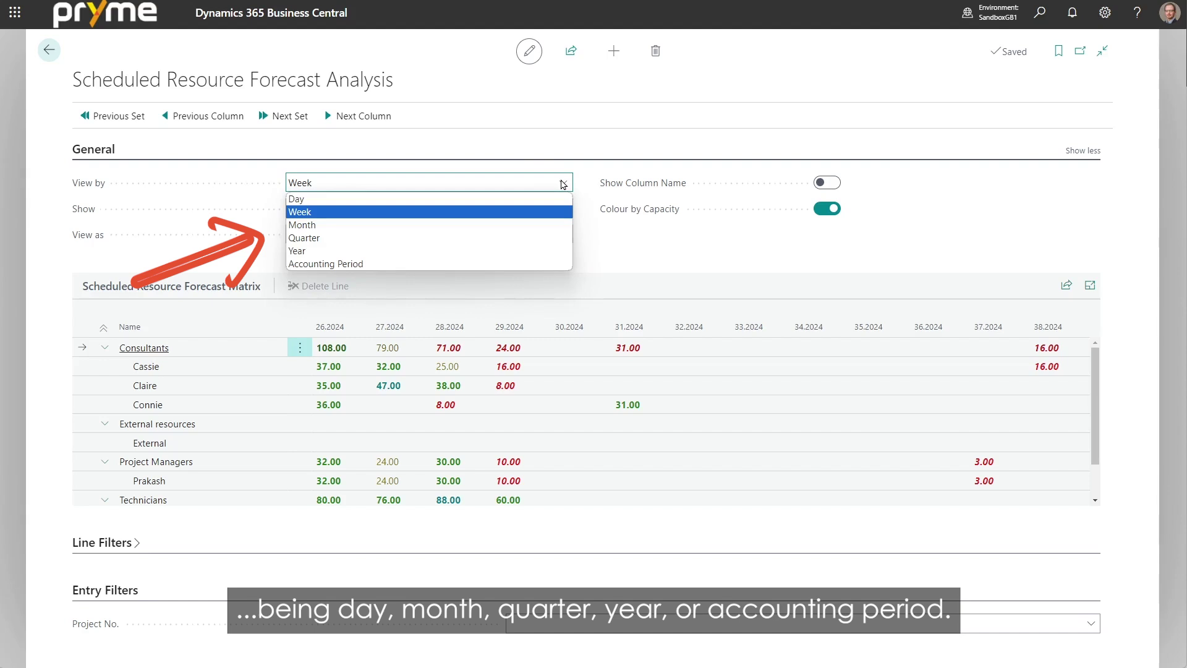
click(562, 183)
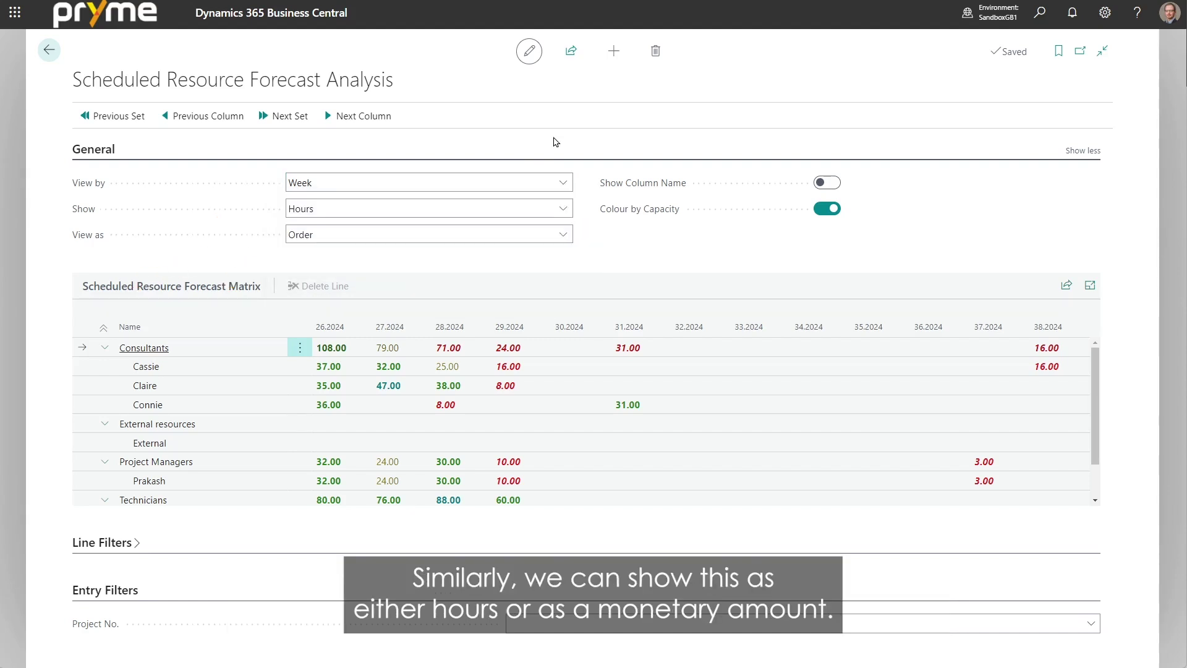
click(564, 209)
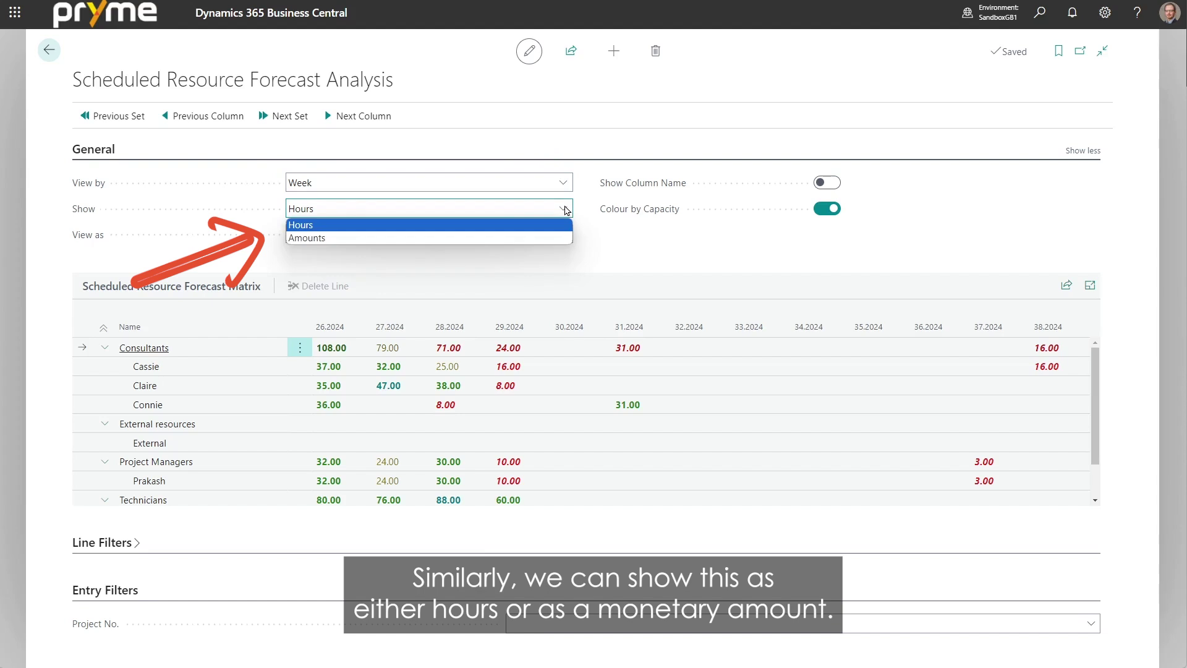
click(576, 214)
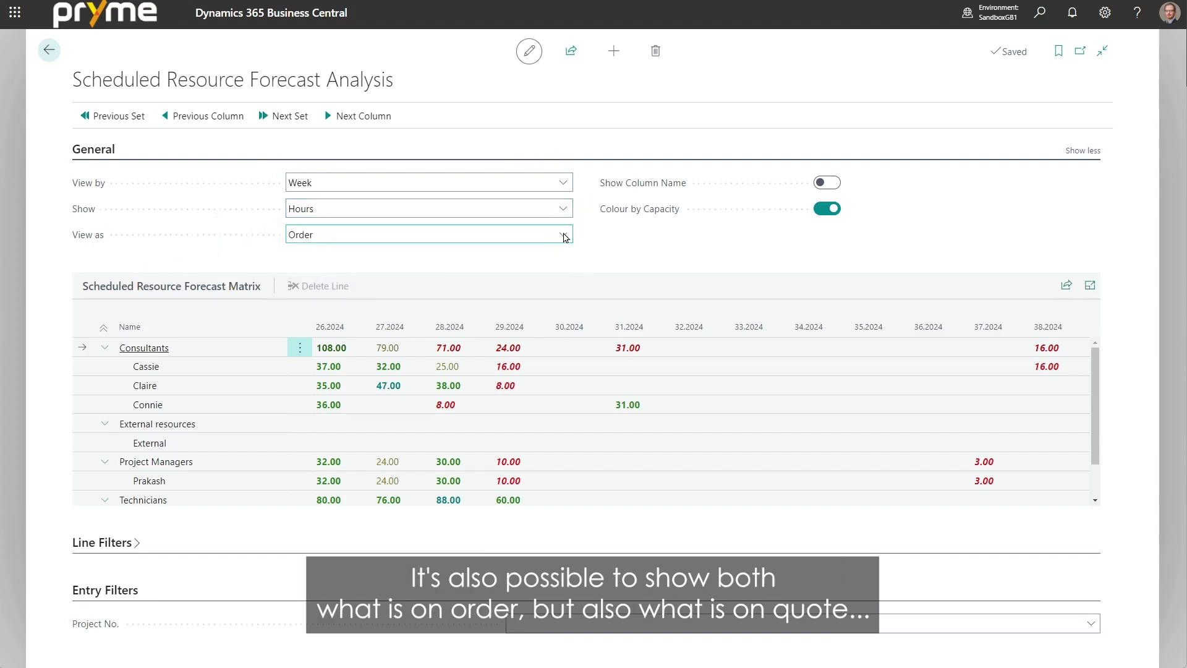
click(564, 235)
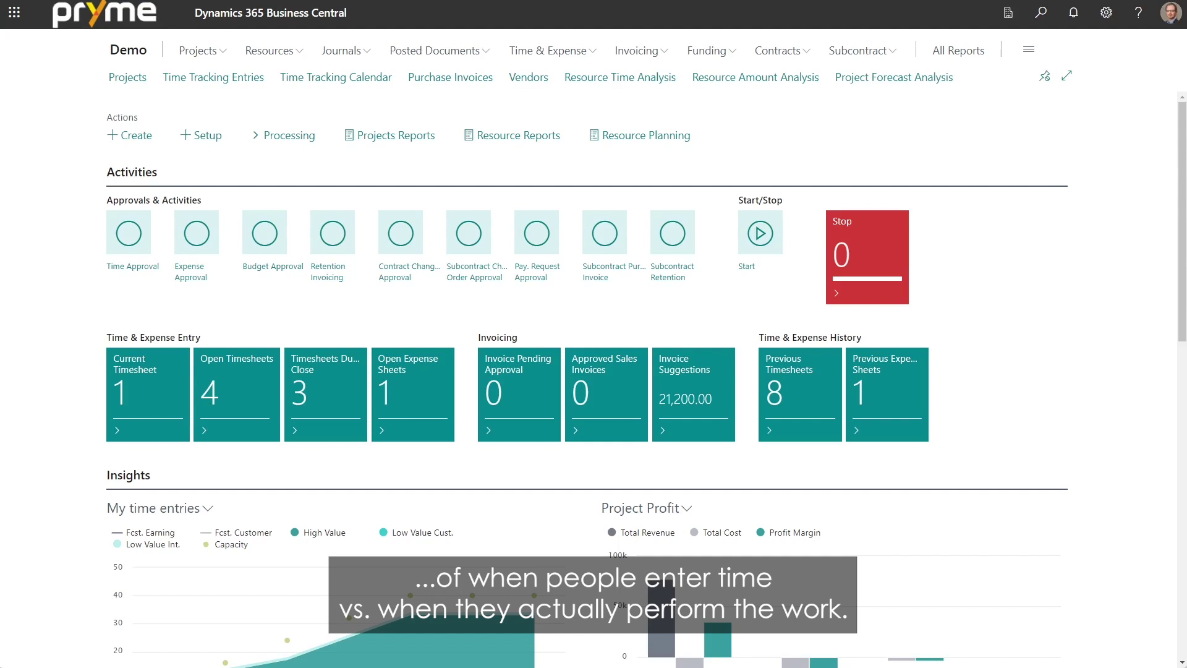
Open the request options of the Time Entry Summary resource report
click(531, 141)
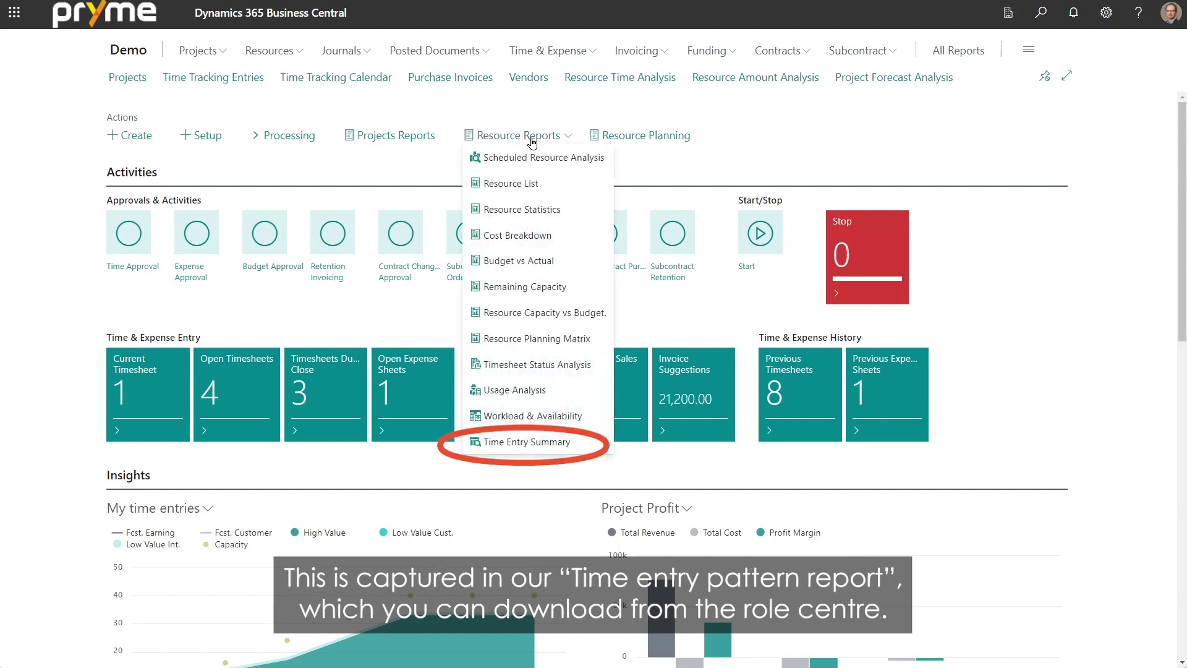
click(530, 443)
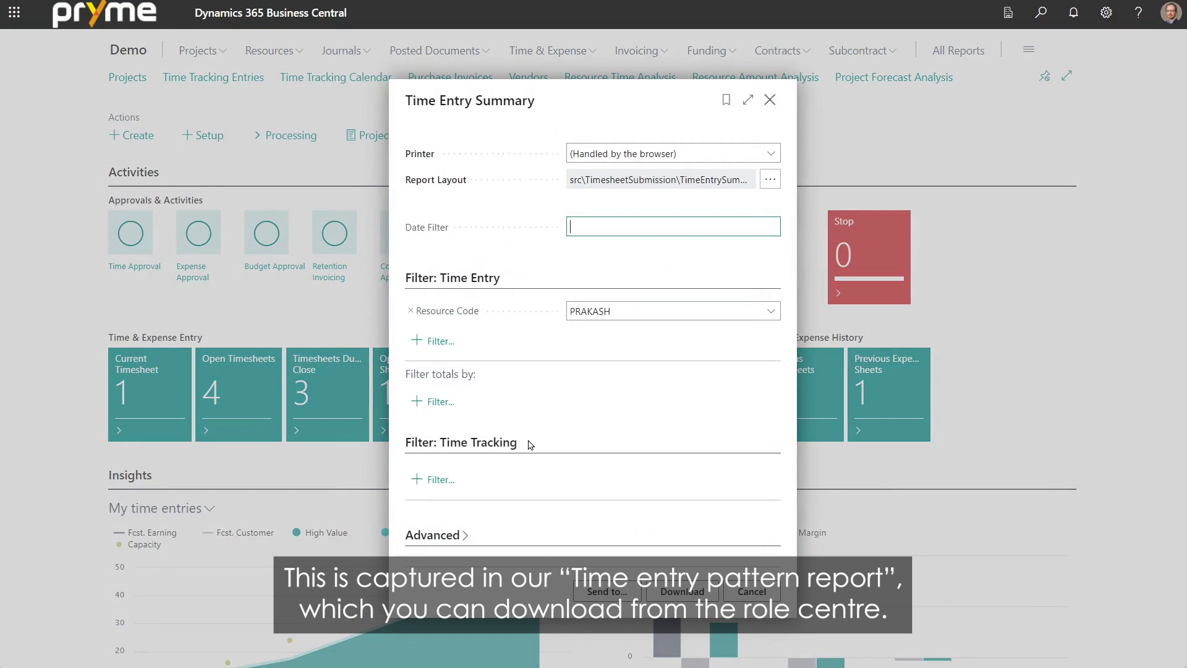